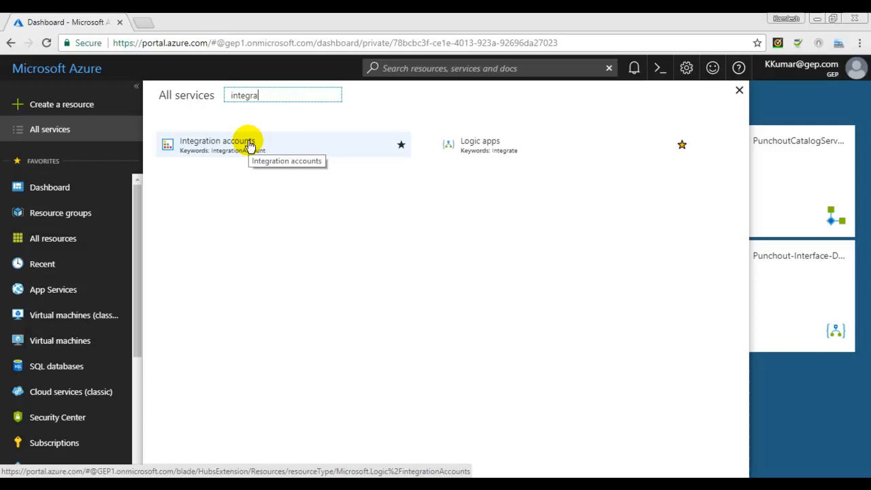
Open the Integration accounts service and start a new integration account named C-Sharp-Demo.
left_click(248, 145)
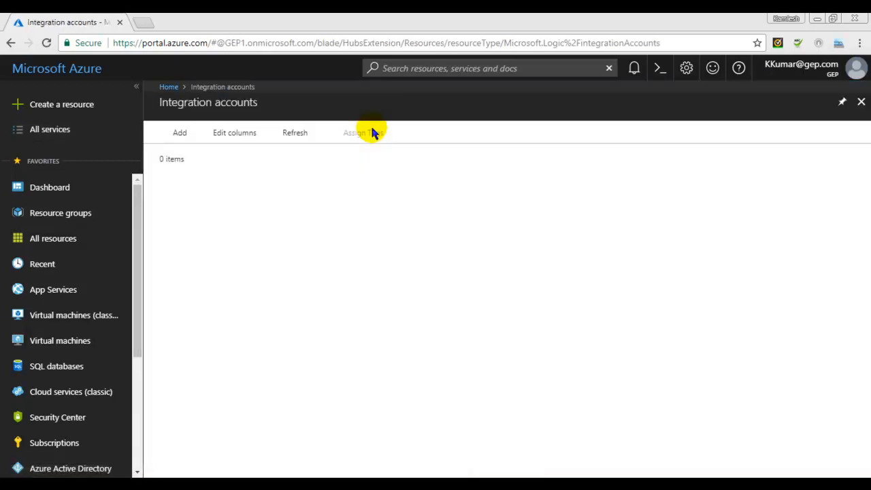
left_click(175, 135)
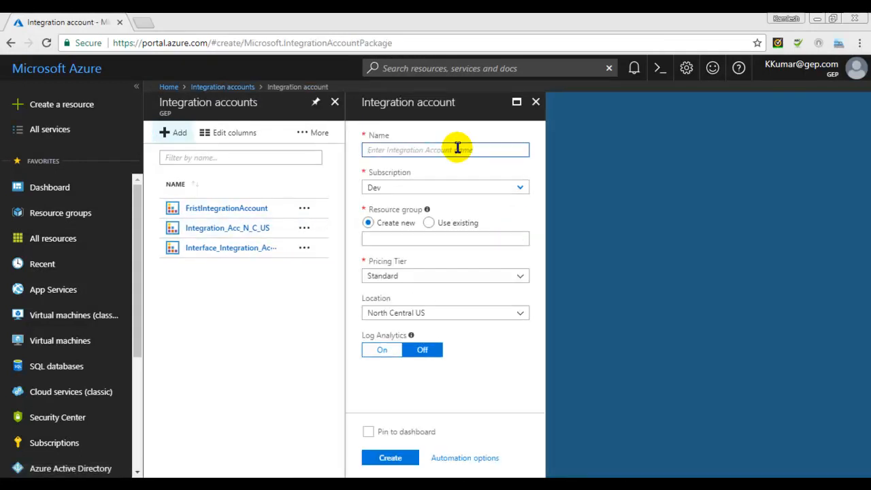
type("C-Sharp-")
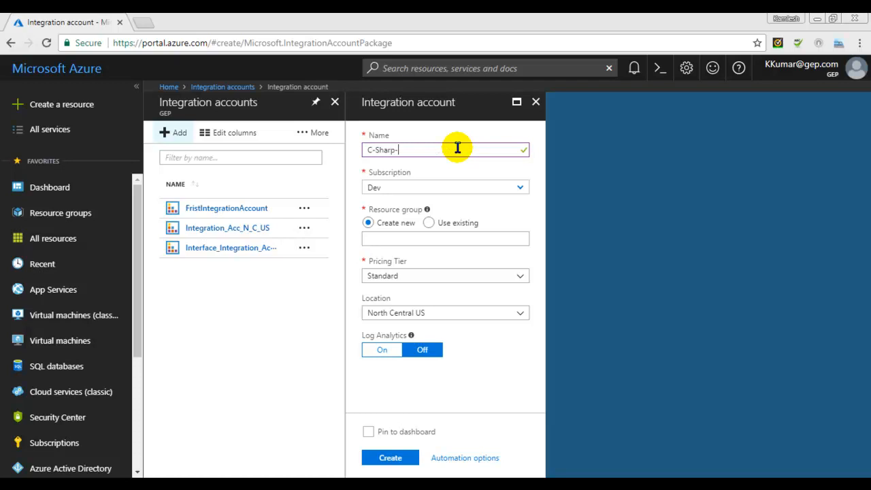
type("Demo")
key("Tab")
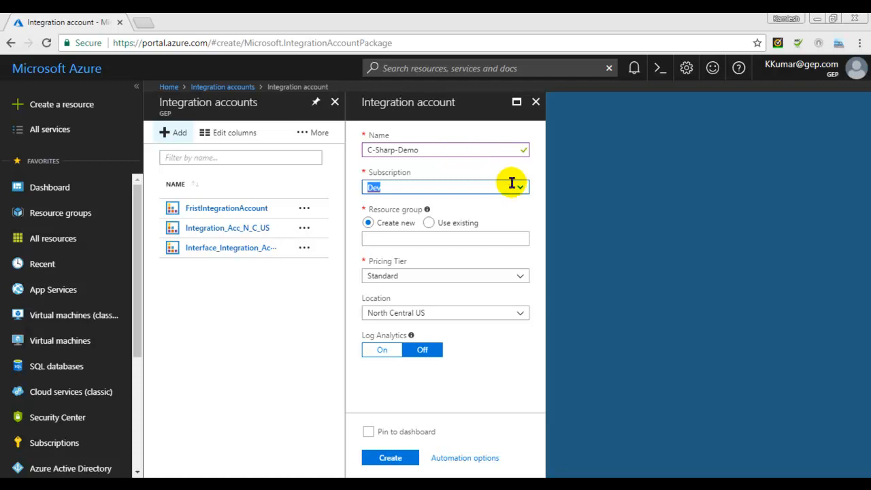
Assign the new integration account to the existing resource group SMARTDEV-LogicApps-Interface.
left_click(428, 224)
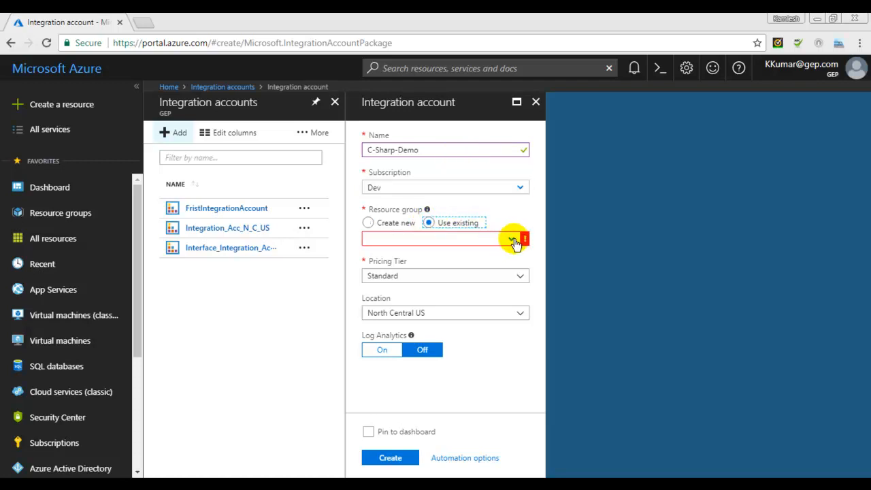
left_click(507, 241)
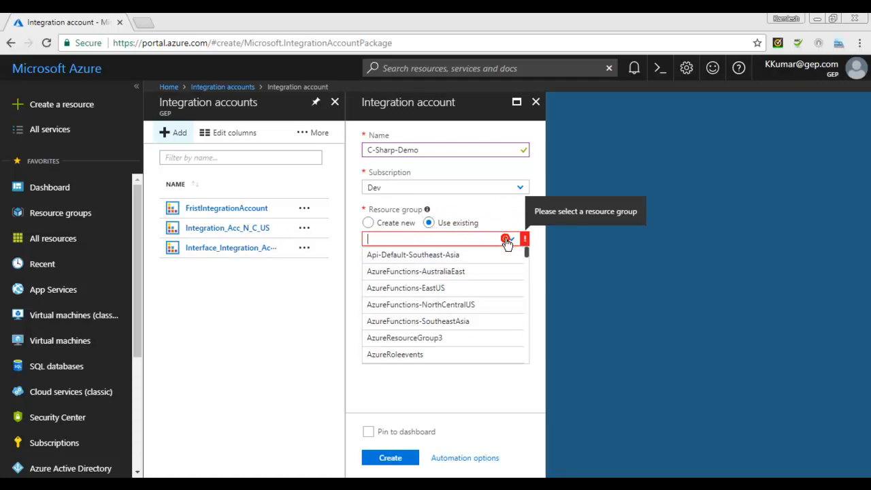
type("logic")
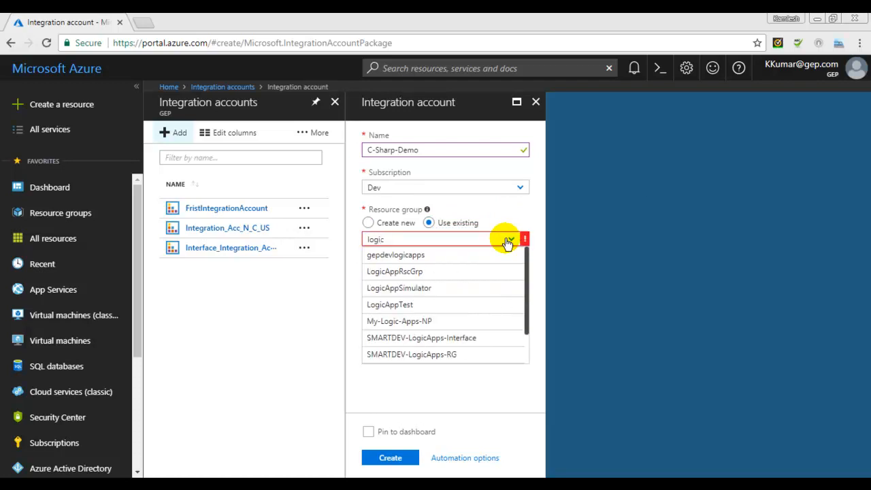
left_click(474, 338)
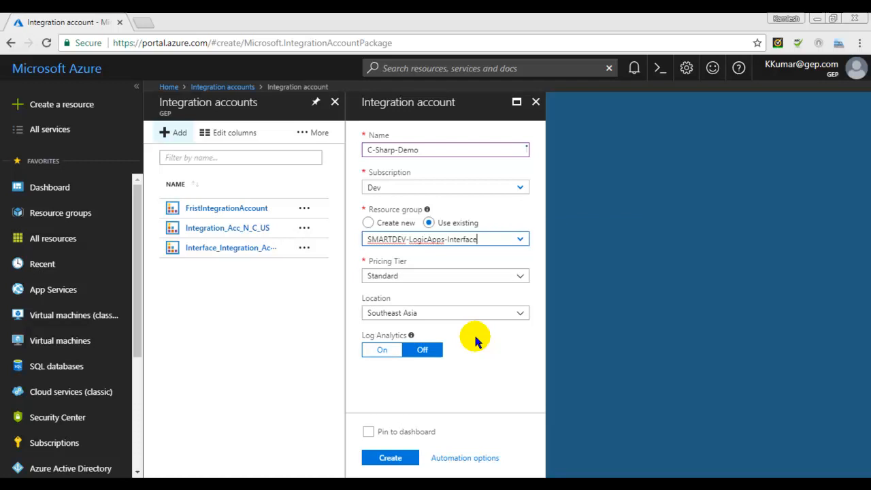
Set the integration account's pricing tier to Free and its location to Central India.
left_click(521, 281)
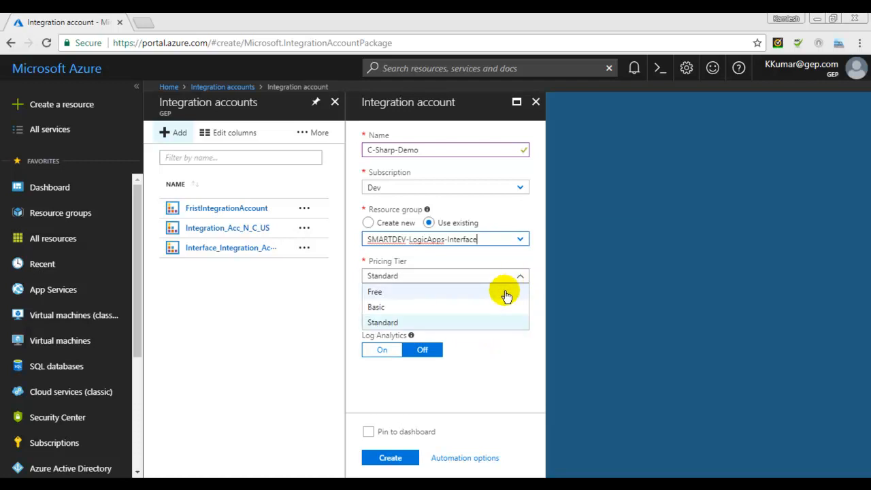
left_click(506, 293)
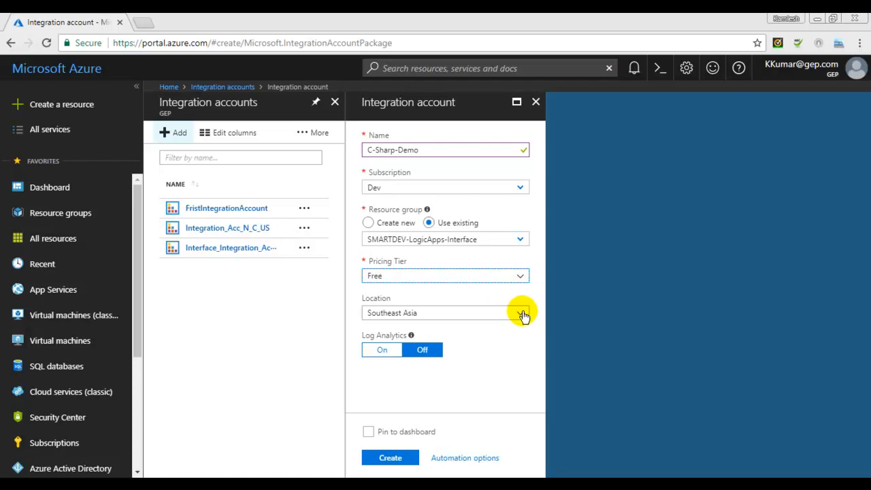
left_click(521, 313)
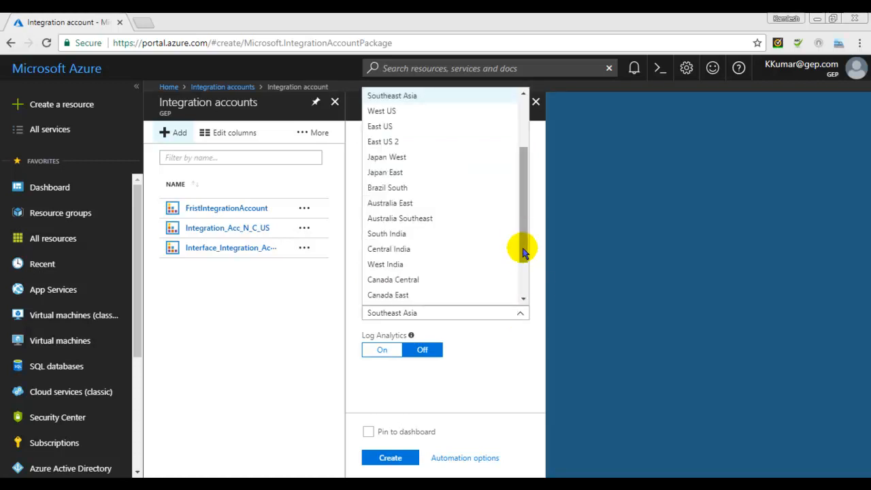
mouse_move(524, 238)
left_mouse_down()
mouse_move(524, 249)
mouse_move(524, 239)
left_mouse_up()
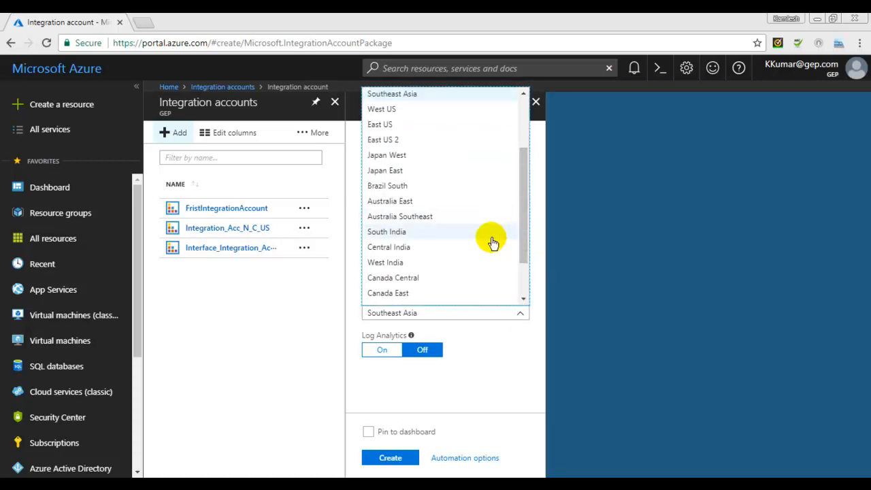
left_click(492, 247)
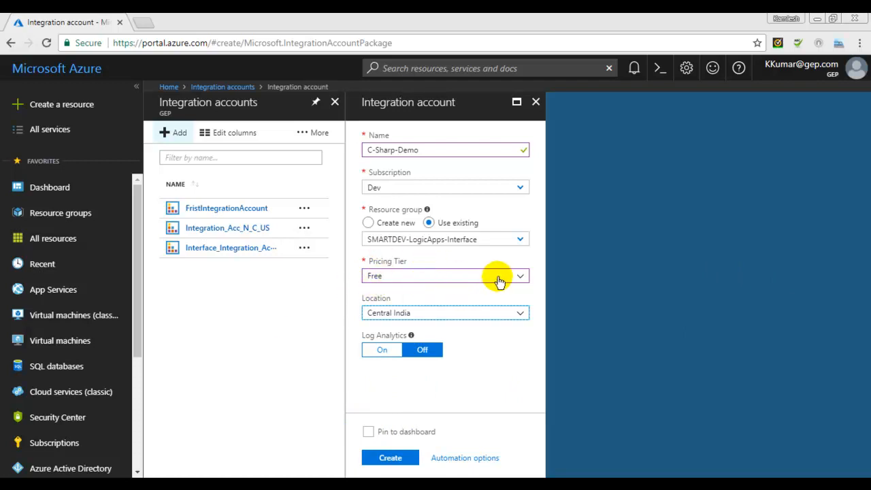
Keep the Free pricing tier and create the integration account with pinning to the dashboard enabled.
left_click(520, 278)
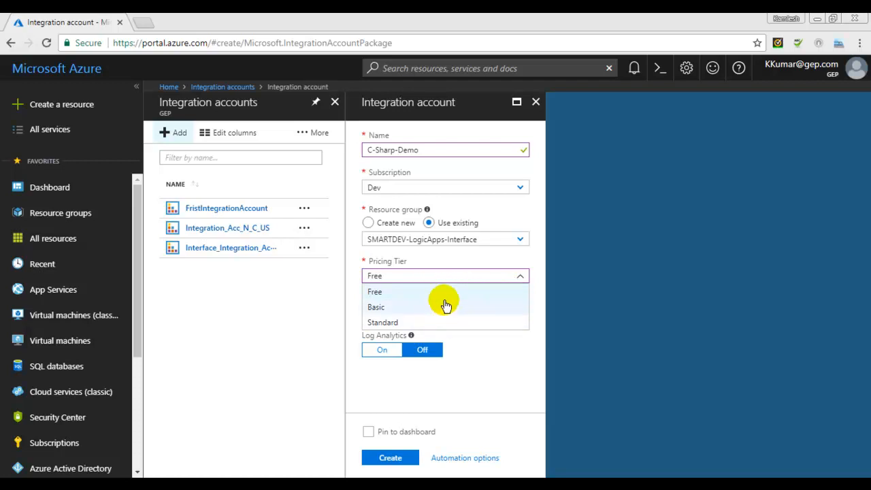
left_click(445, 287)
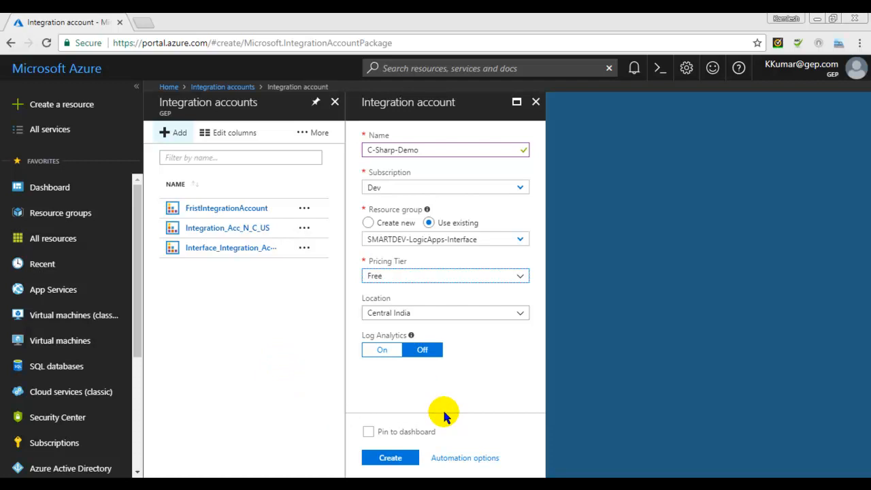
left_click(369, 433)
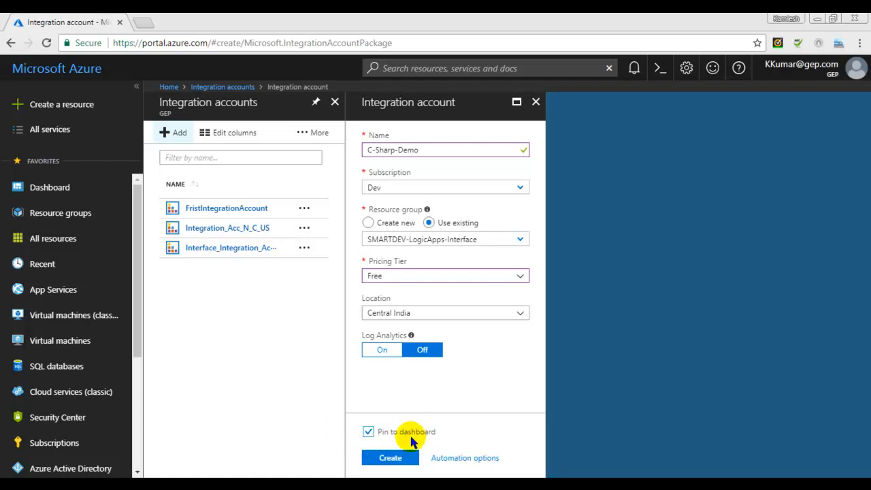
left_click(400, 459)
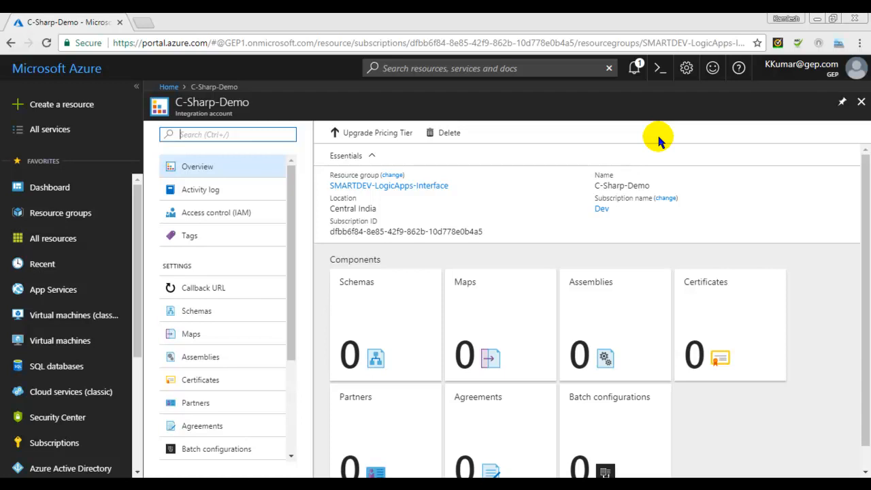
Check the deployment notification and the C-Sharp-Demo overview, and close the account's page.
left_click(633, 68)
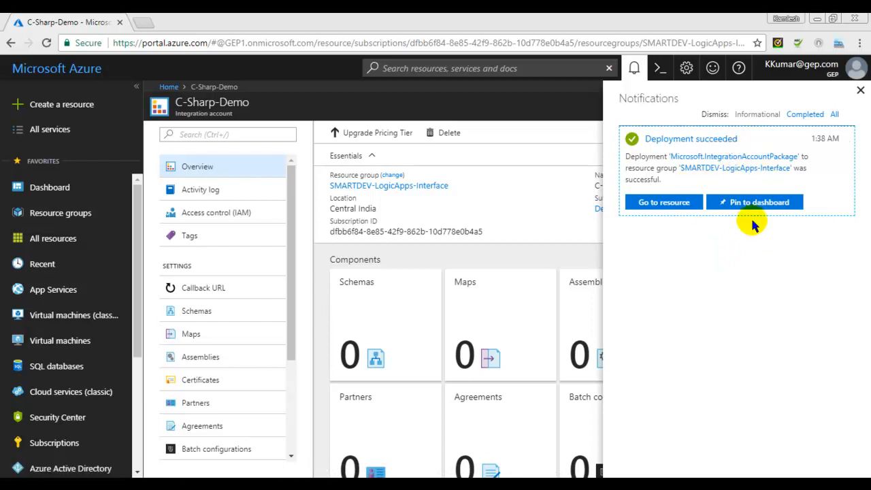
left_click(860, 90)
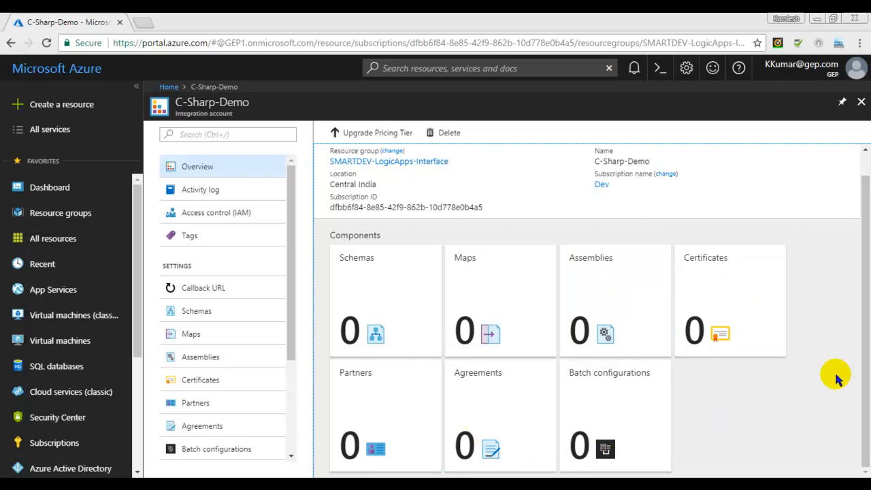
scroll(865, 320, "up", 1)
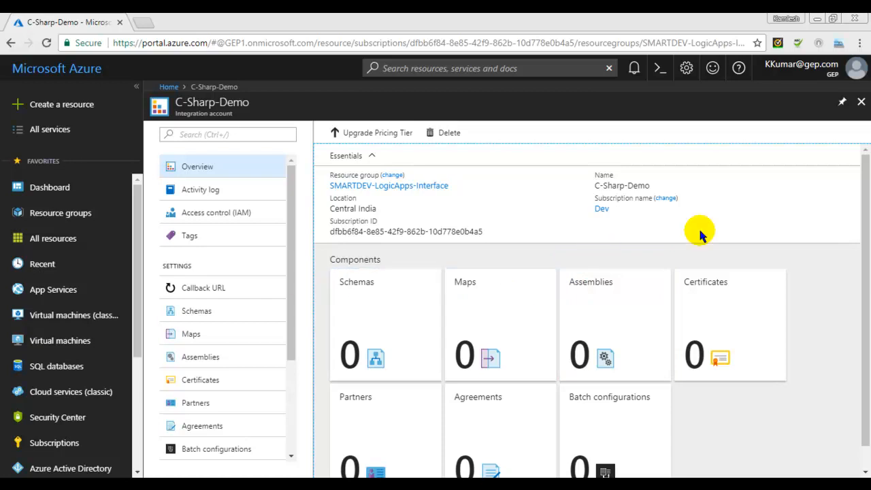
left_click(860, 101)
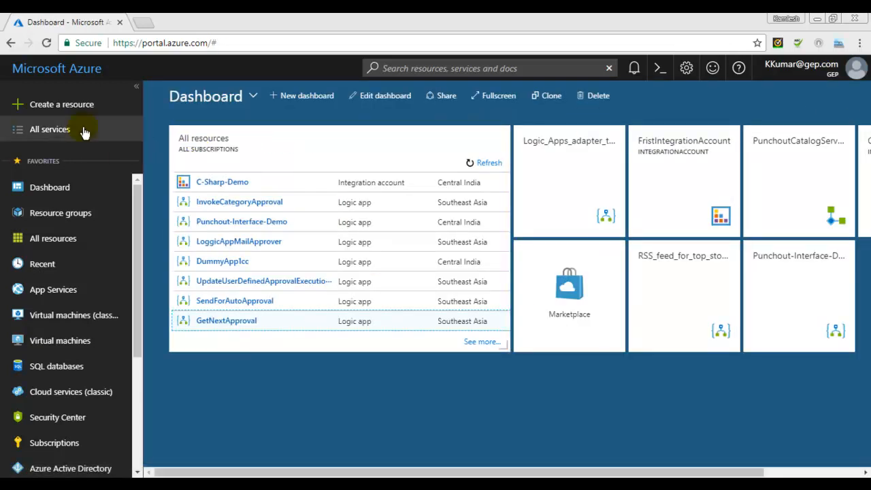
left_click(52, 132)
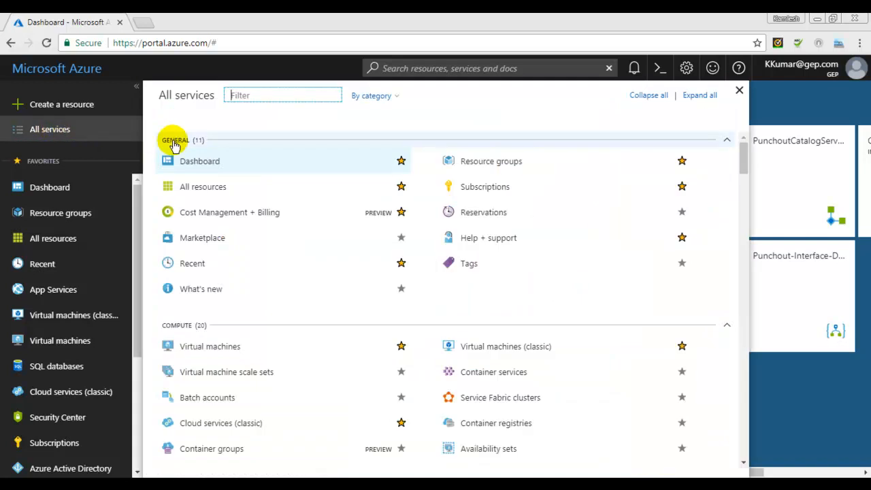
left_click(258, 97)
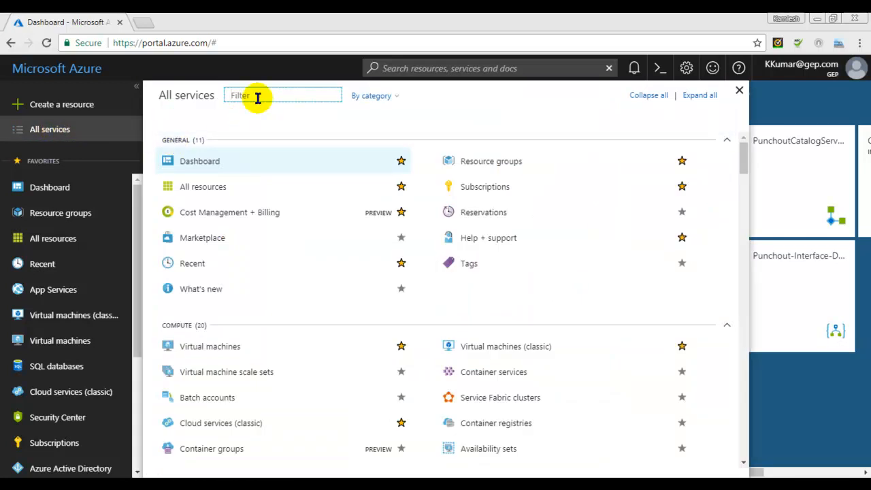
left_click(787, 417)
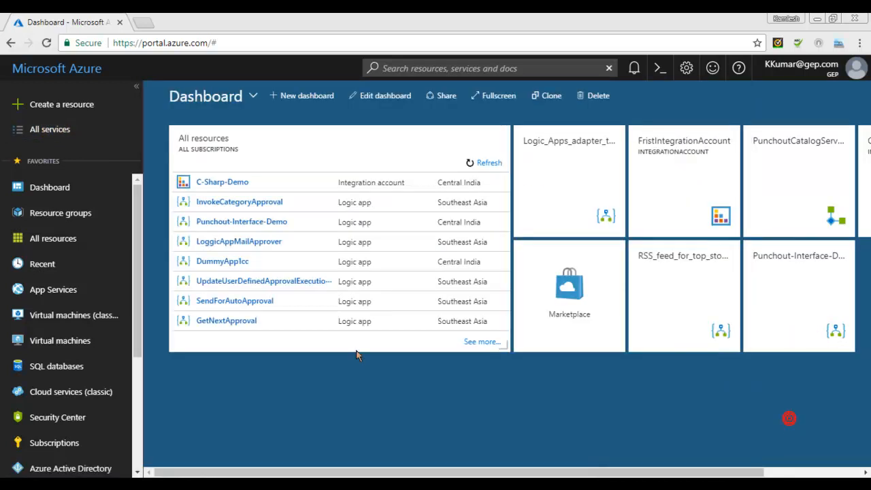
Filter the resource groups by "logica" and open the deployment history of SMARTDEV-LogicApps-Interface.
left_click(92, 219)
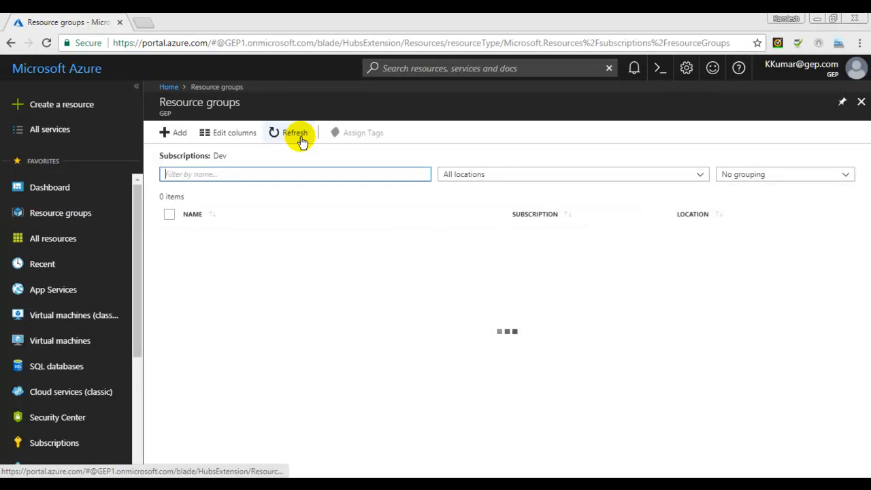
left_click(275, 171)
type("log")
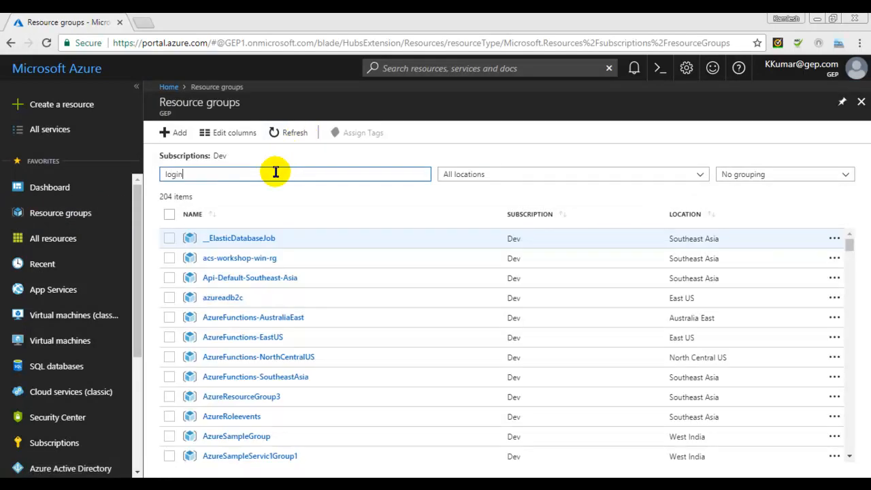
type("in")
key("BackSpace")
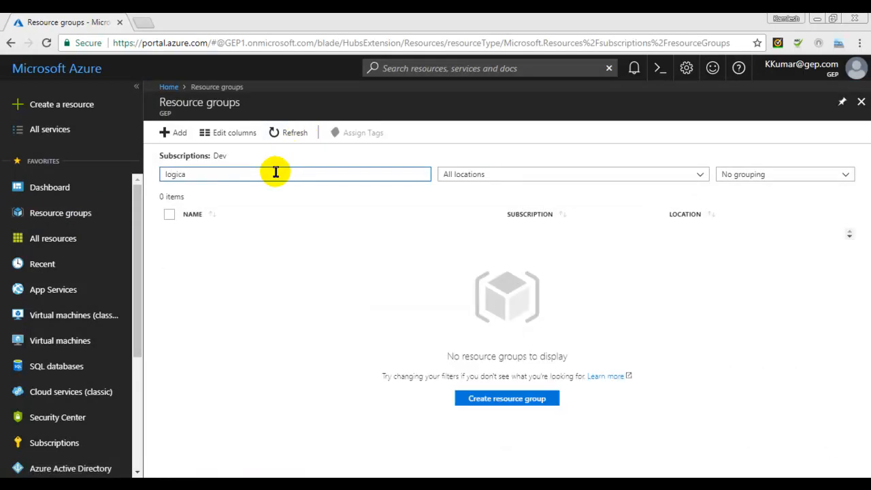
type("ca")
left_click(276, 320)
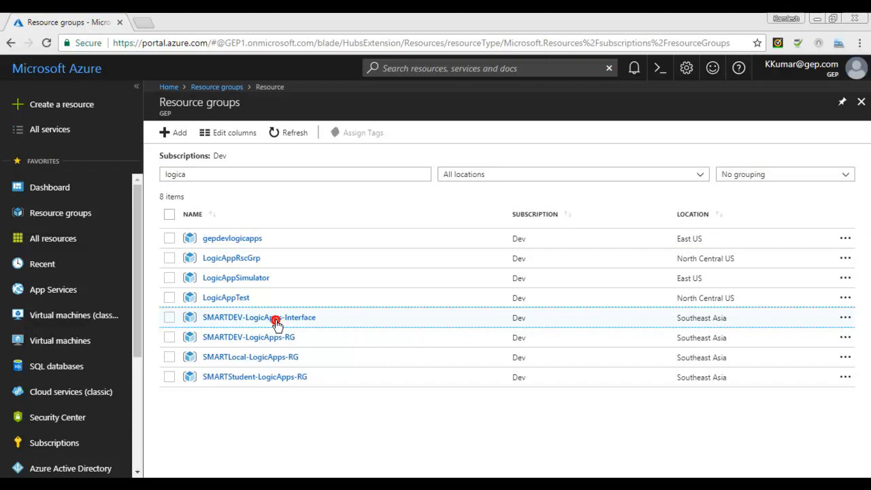
left_click(271, 331)
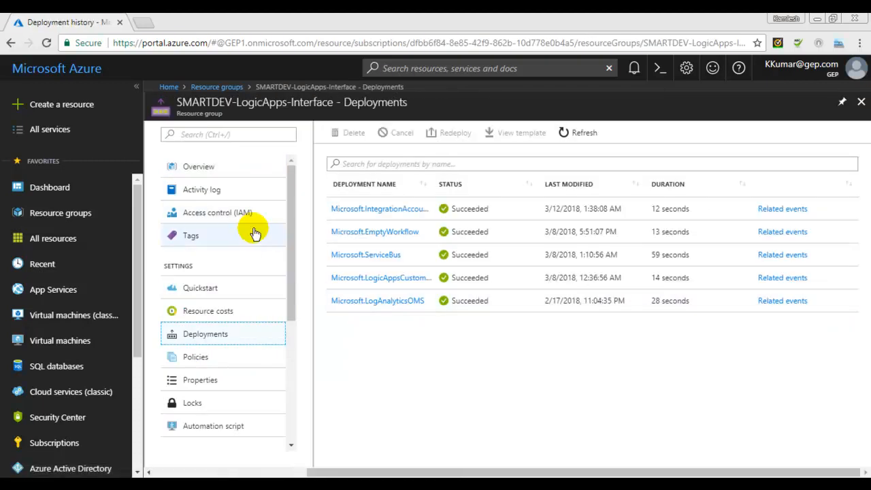
Return to the resource groups, filter them by "logica" and open the overview of SMARTDEV-LogicApps-Interface.
left_click(71, 212)
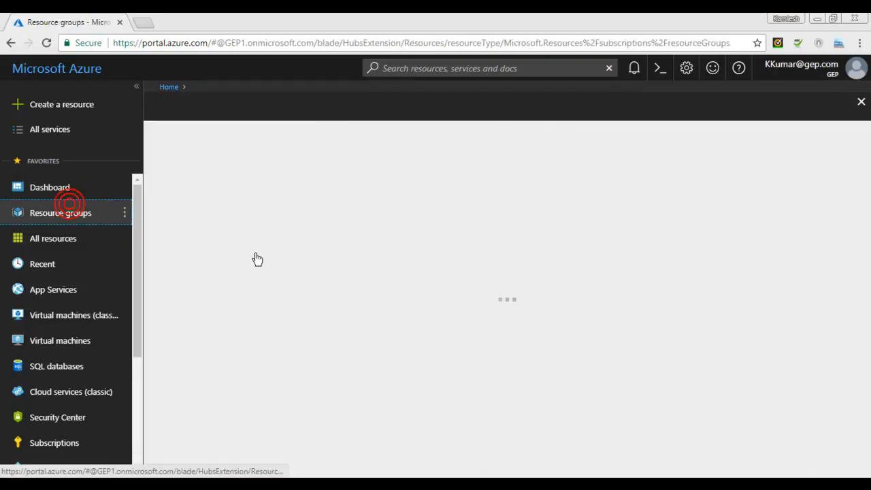
left_click(238, 172)
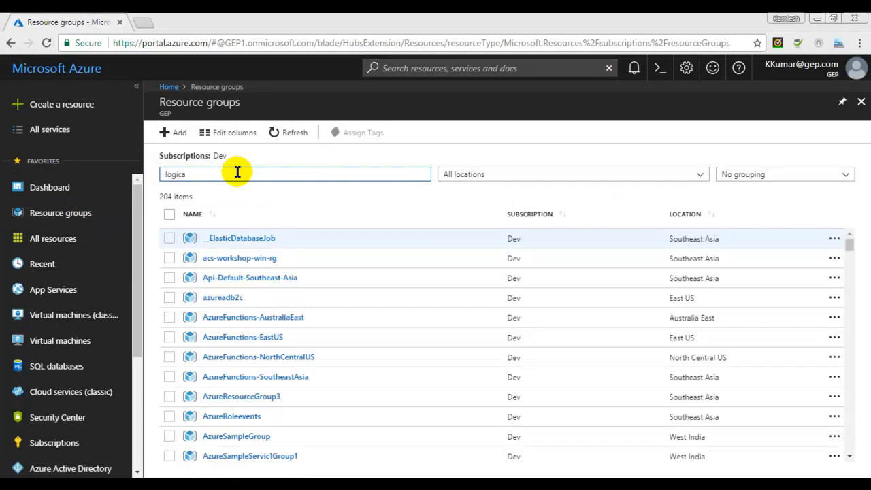
left_click(294, 317)
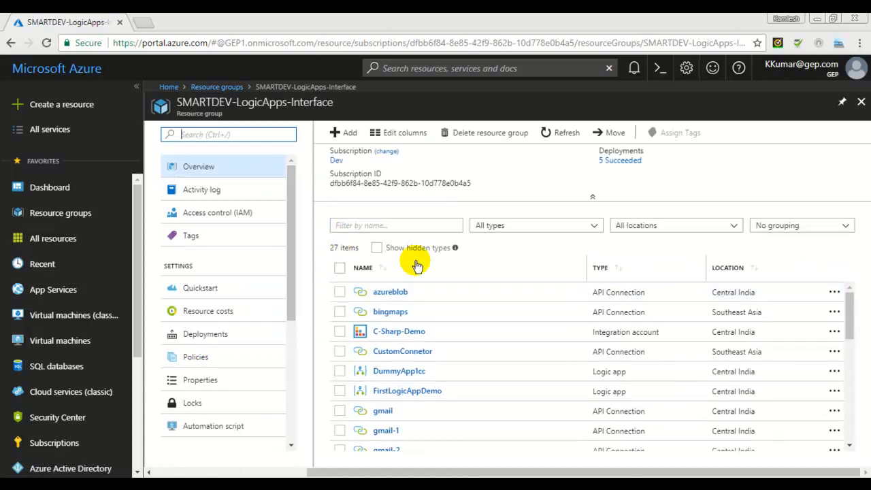
Add a resource to the SMARTDEV-LogicApps-Interface group, searching the marketplace for Logic App and opening Microsoft's Logic App offering.
left_click(341, 133)
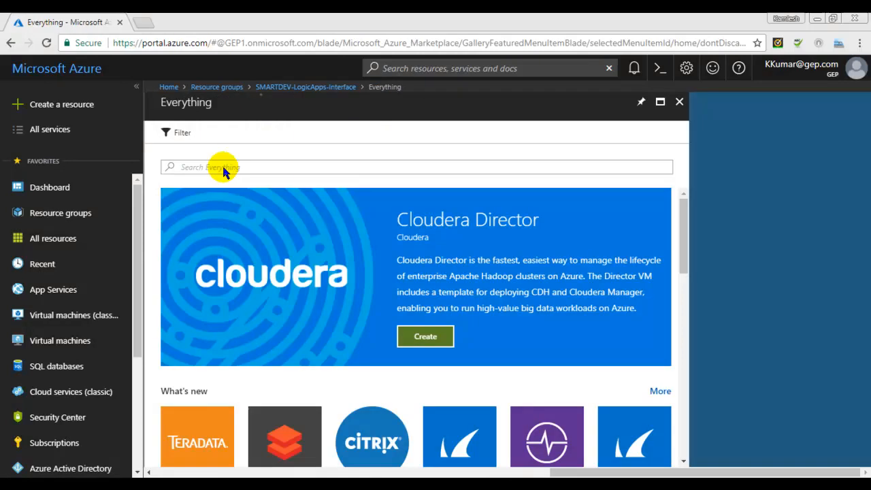
left_click(223, 167)
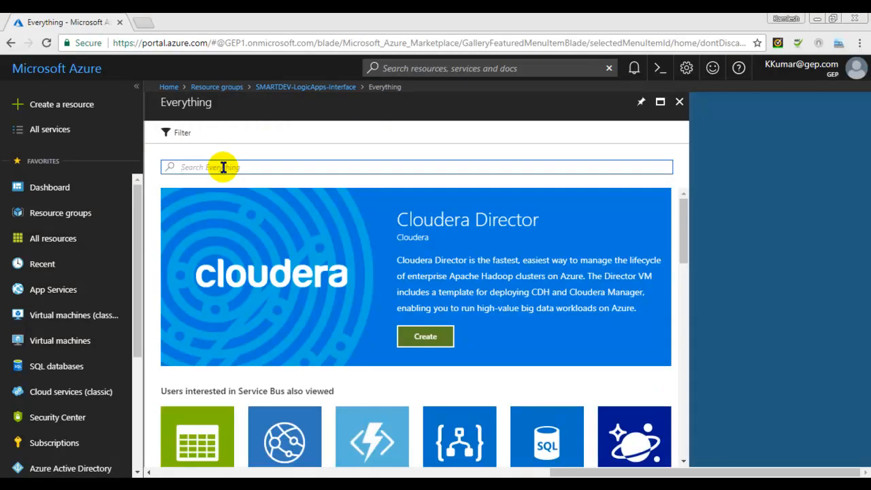
type("logic")
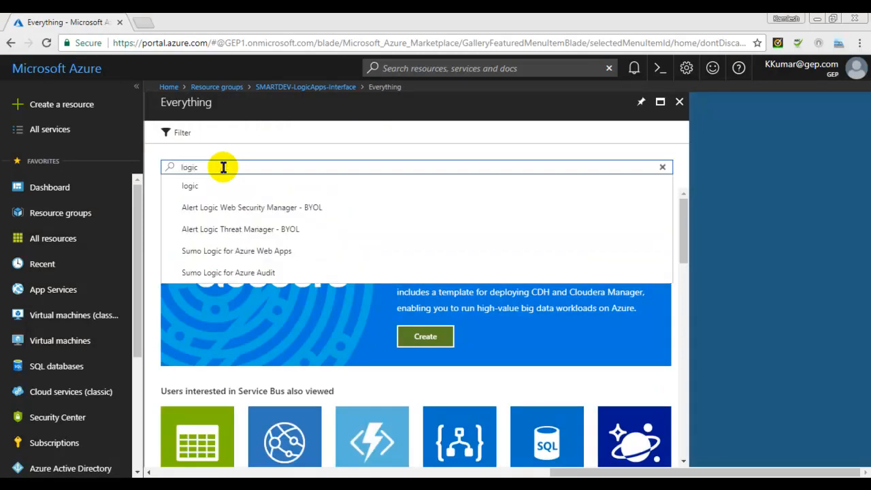
type("app")
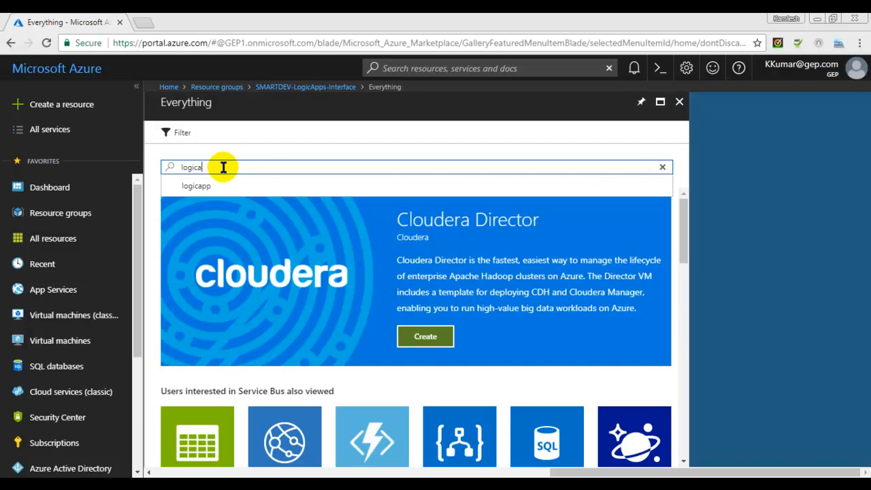
key("BackSpace")
type("a")
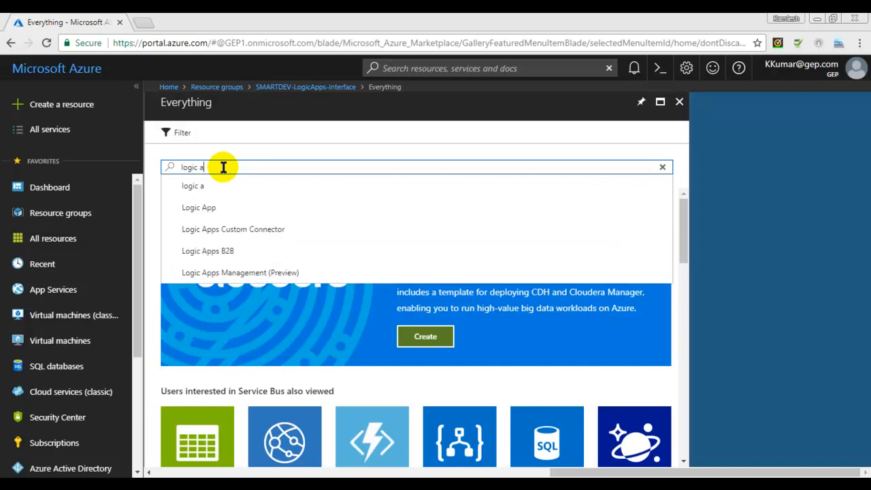
left_click(213, 208)
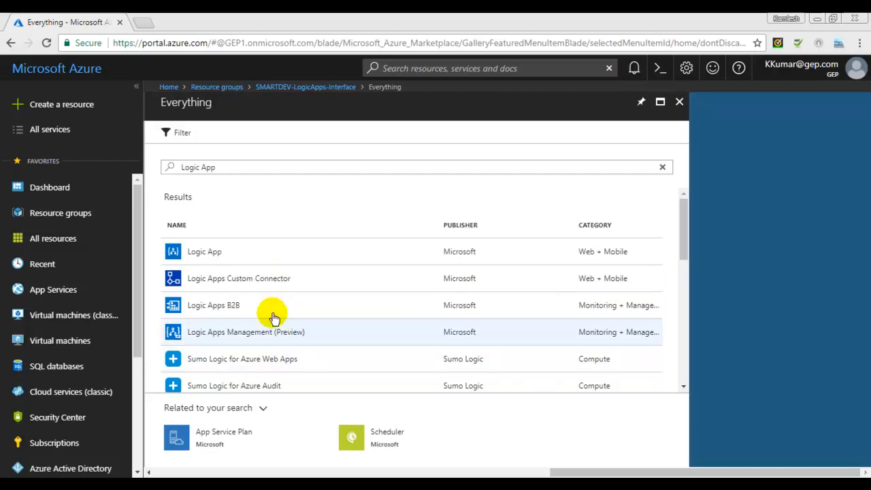
left_click(206, 253)
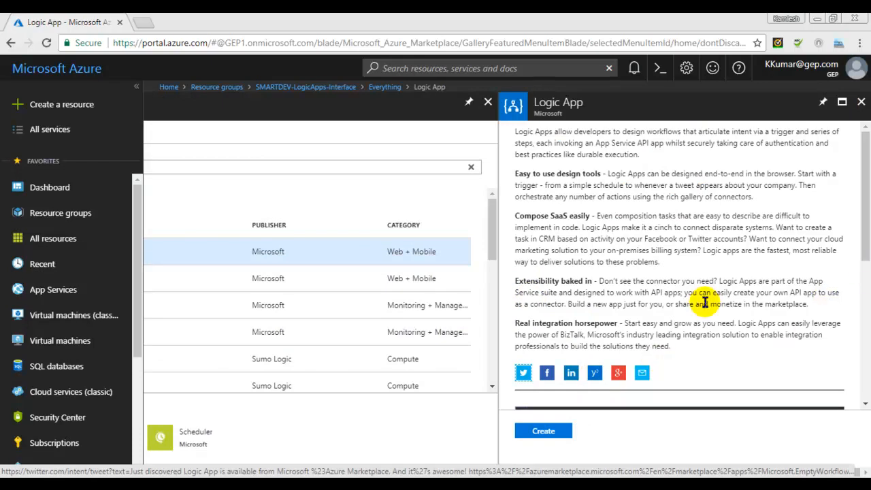
Start creating the logic app and name it C-Sharp-Demo-LogicApp, keeping the Dev subscription and the existing SMARTDEV-LogicApps-Interface resource group.
left_click(863, 221)
left_click(863, 189)
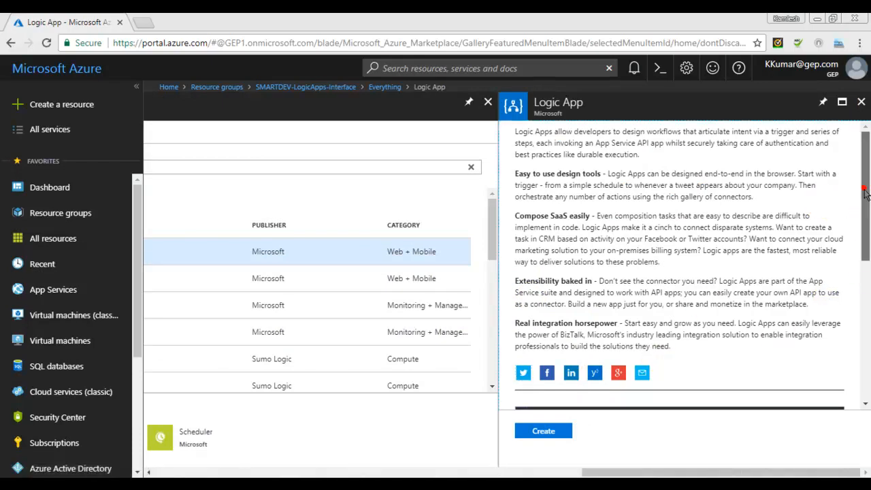
left_click_drag(863, 193, 858, 215)
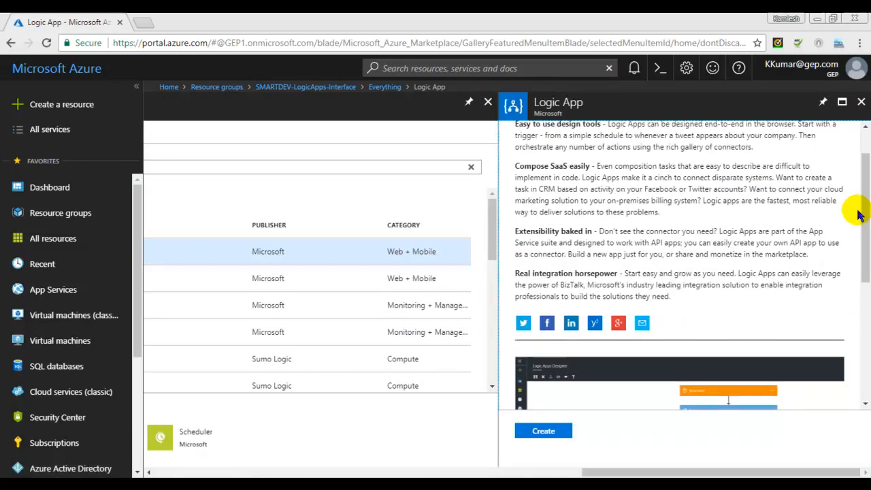
left_click(542, 429)
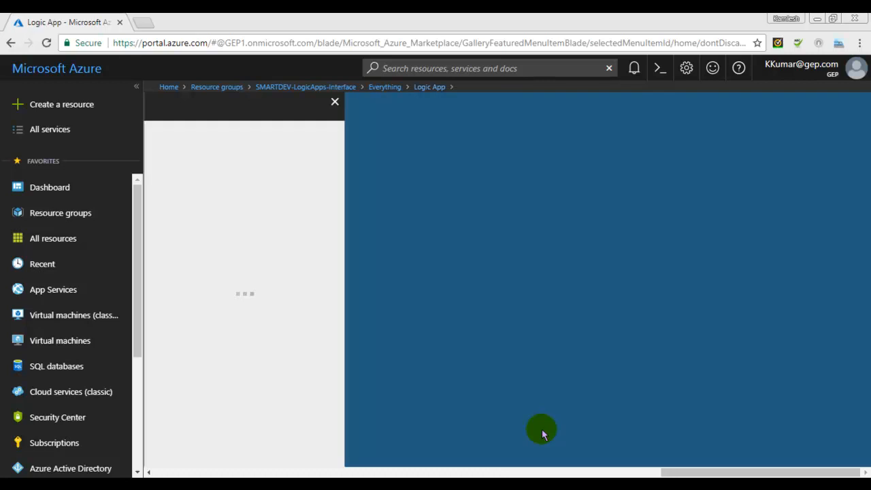
left_click(232, 149)
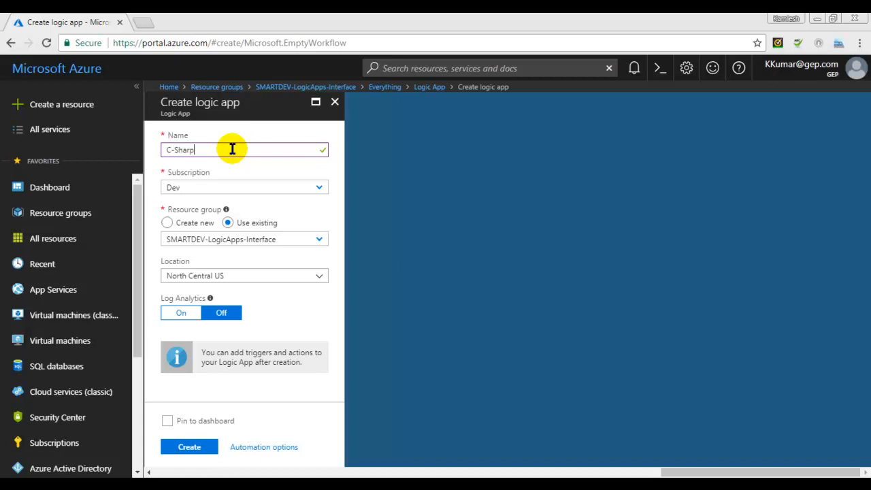
type("C-Sharp-Demo-LogicApp")
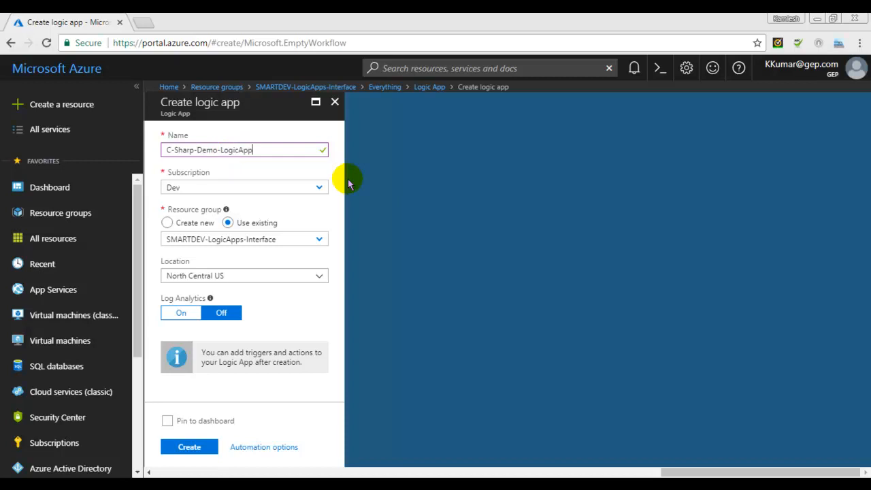
key("Tab")
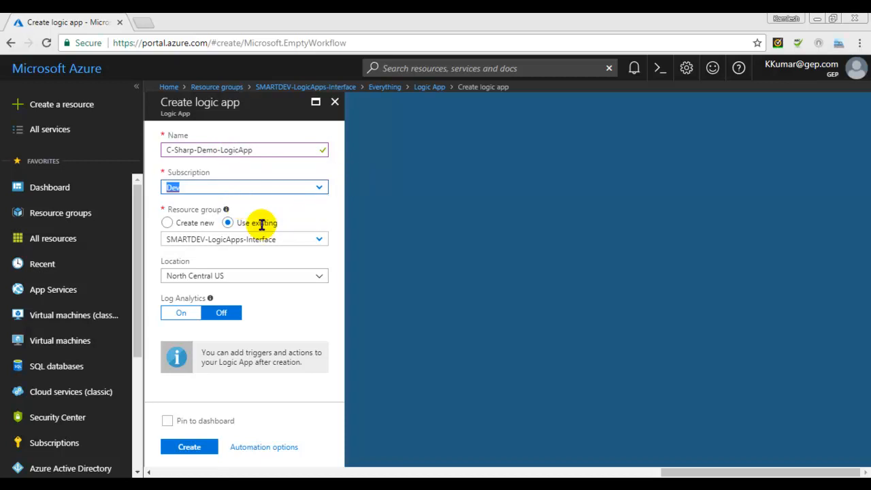
key("Tab")
key("Tab")
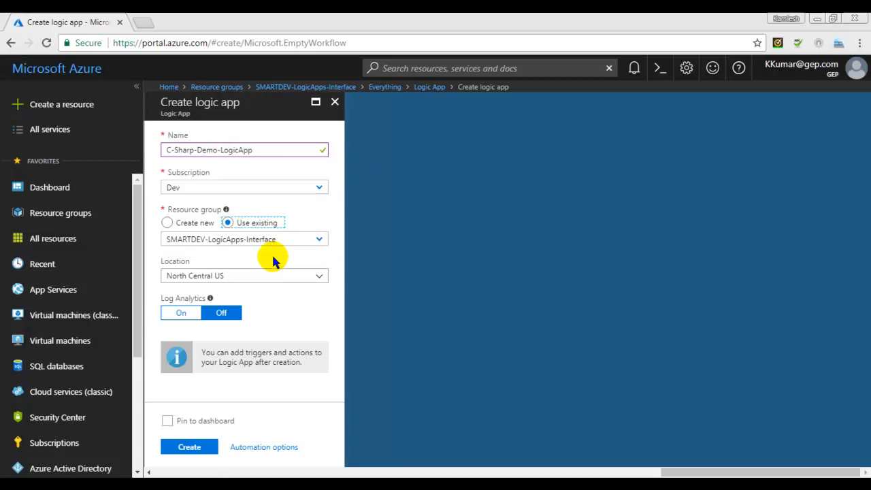
Set the logic app's location to South India and create it.
left_click(320, 279)
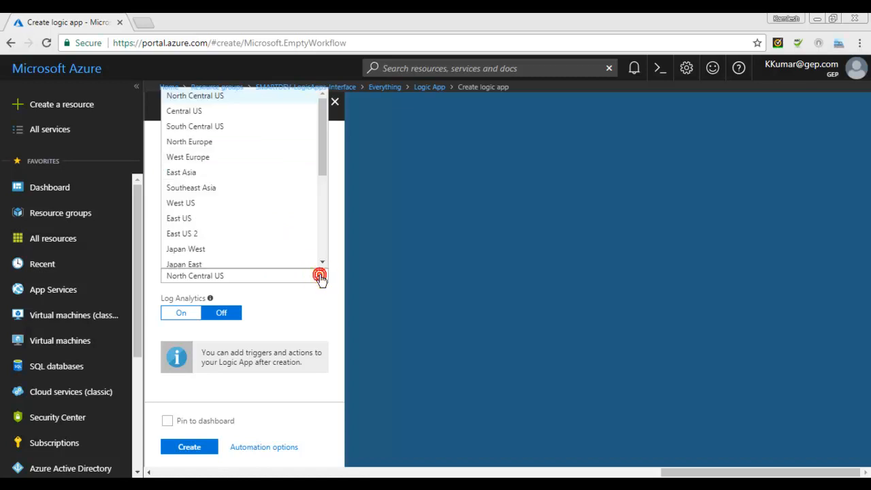
left_click_drag(323, 159, 318, 218)
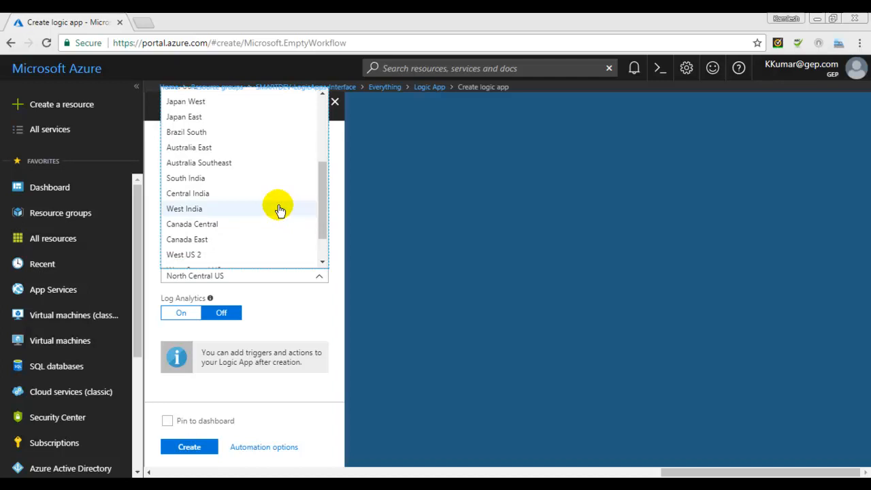
left_click_drag(324, 196, 323, 196)
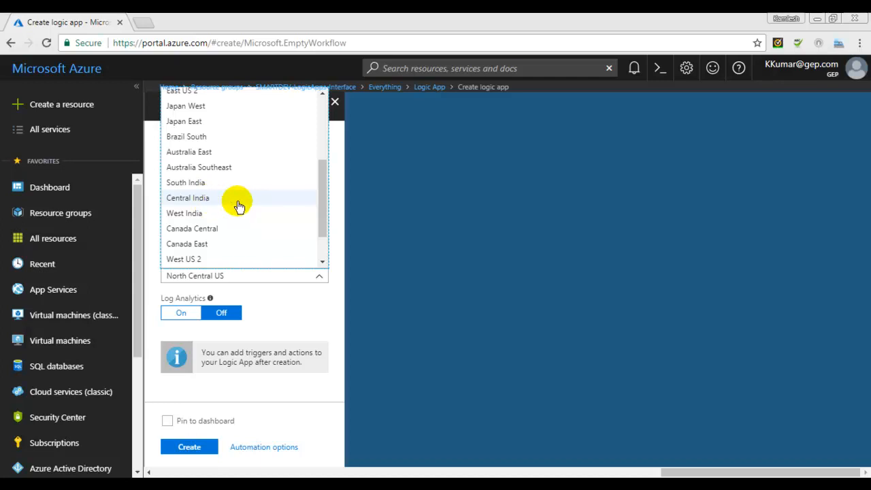
left_click(225, 188)
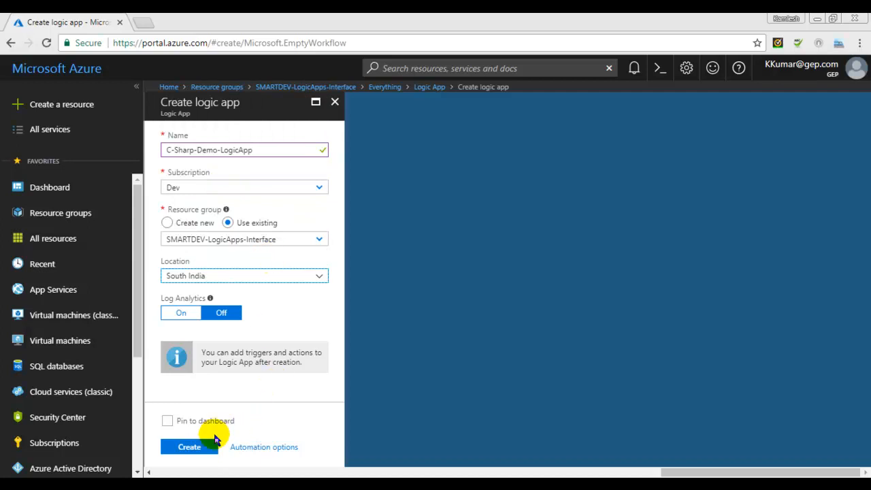
left_click(189, 449)
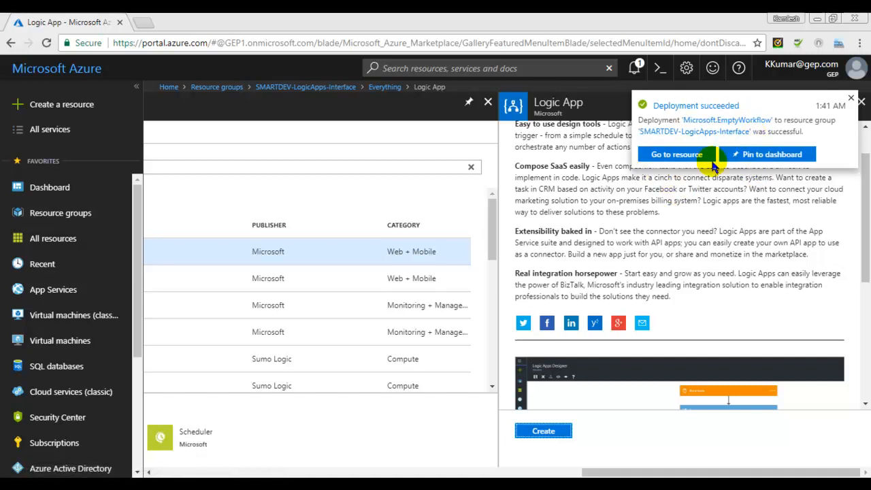
Go to the deployed C-Sharp-Demo-LogicApp, close its designer and open its workflow settings.
left_click(663, 155)
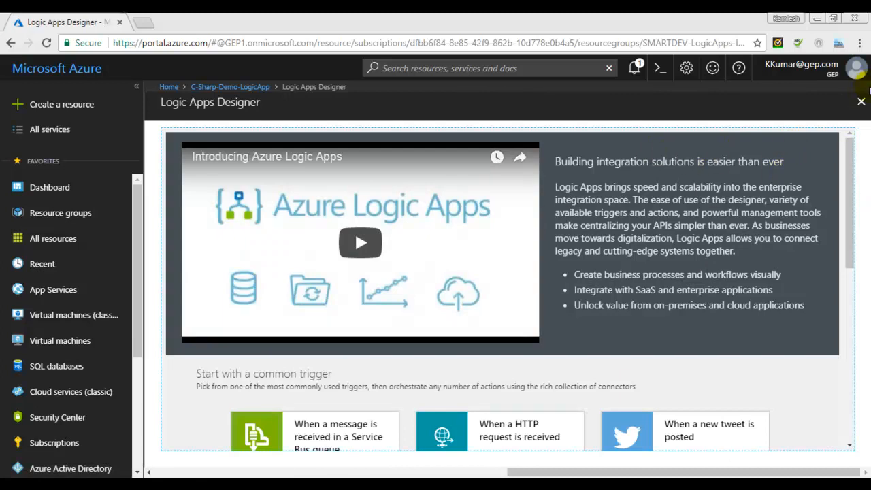
left_click(861, 102)
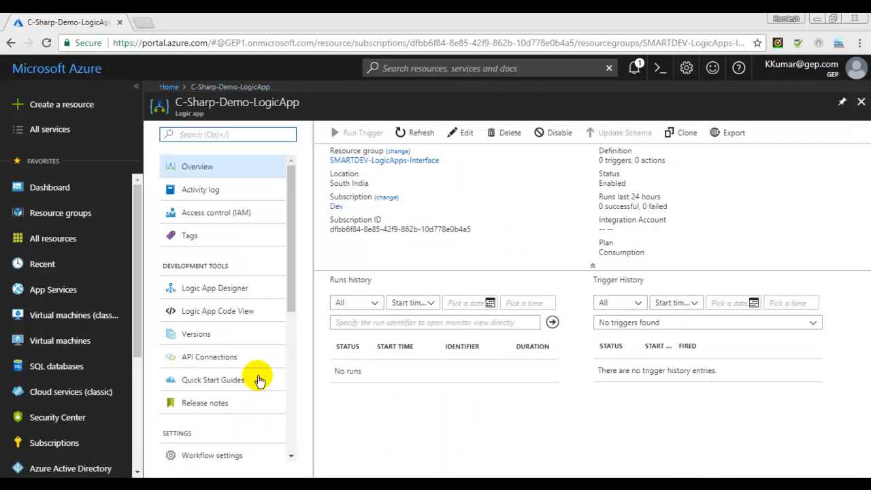
scroll(291, 281, "down", 3)
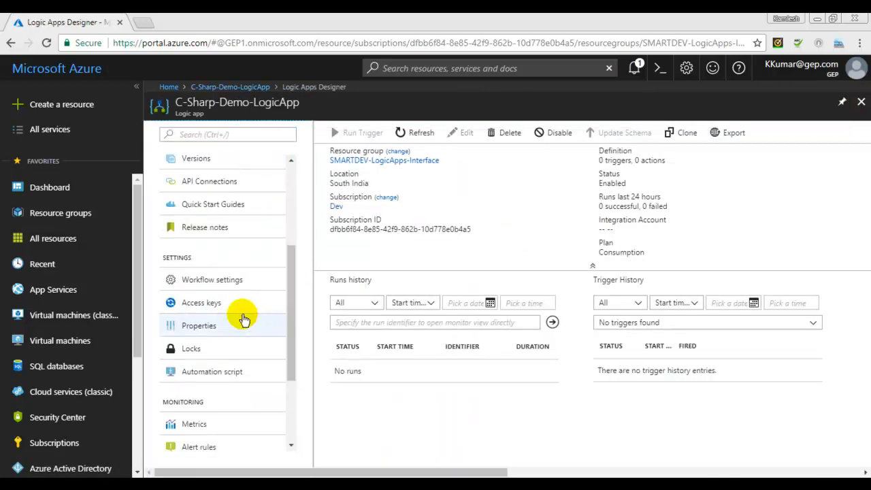
left_click(223, 284)
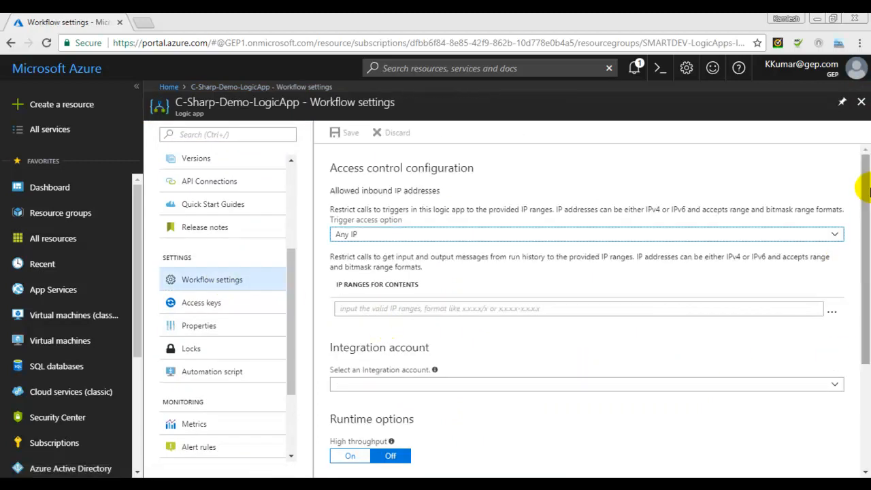
Check the integration accounts offered in the workflow settings of C-Sharp-Demo-LogicApp, and close the logic app's page.
scroll(867, 191, "down", 1)
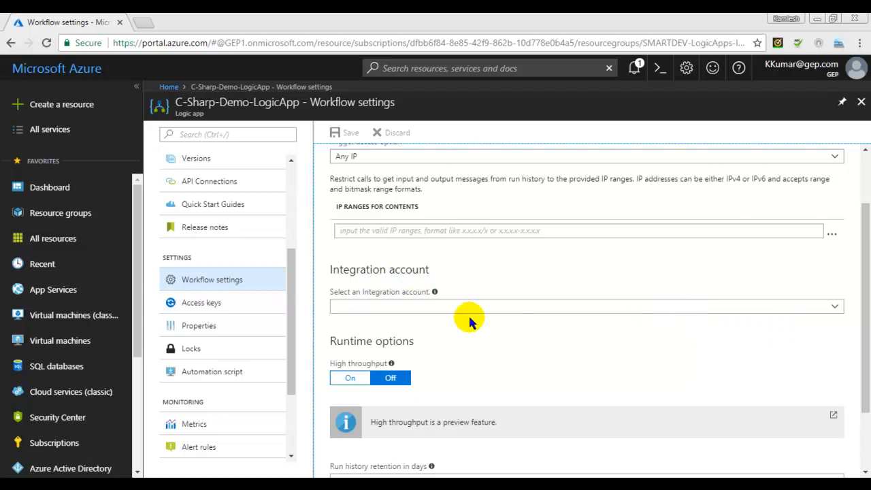
left_click(834, 306)
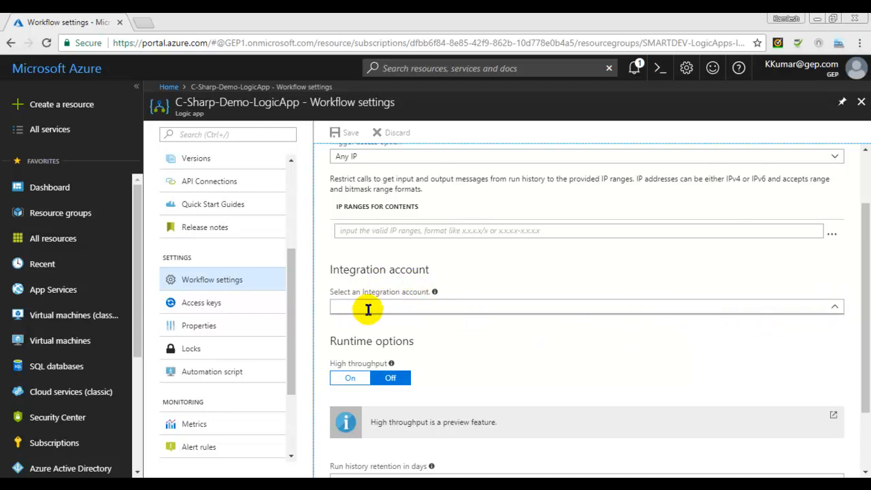
left_click(456, 306)
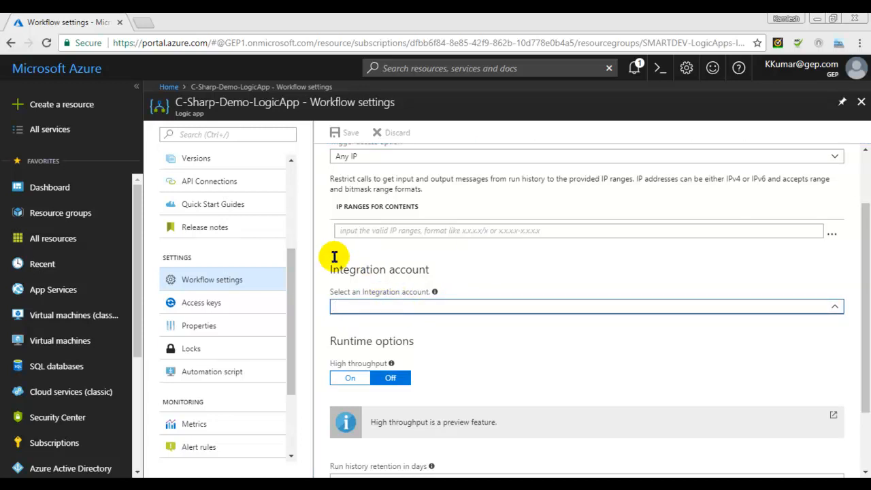
left_click(861, 103)
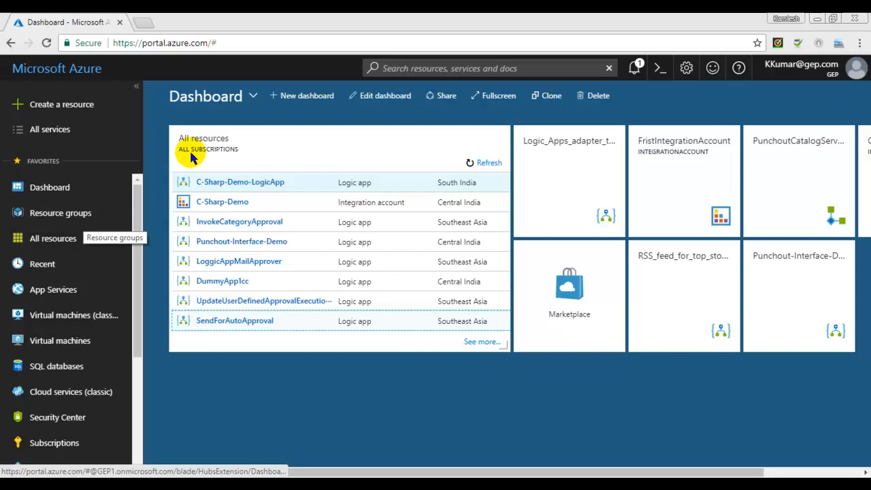
Filter all services by "logic", open the Logic apps list and start adding a new logic app.
left_click(64, 131)
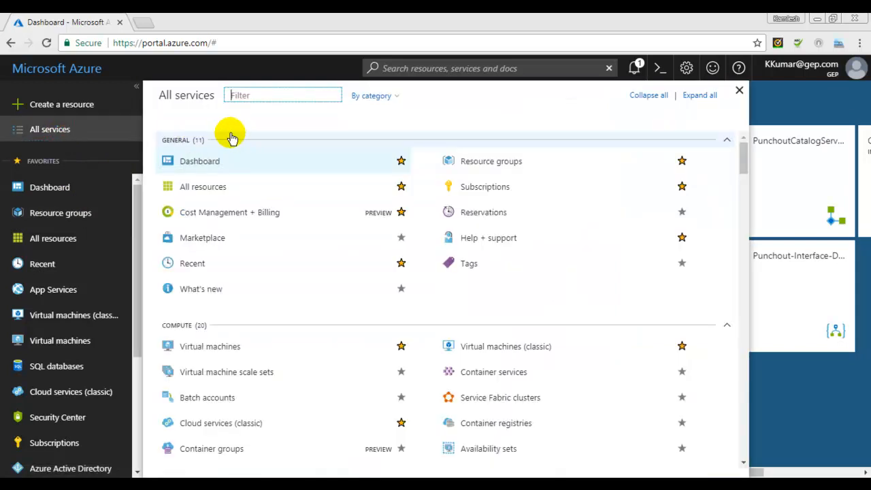
type("logic")
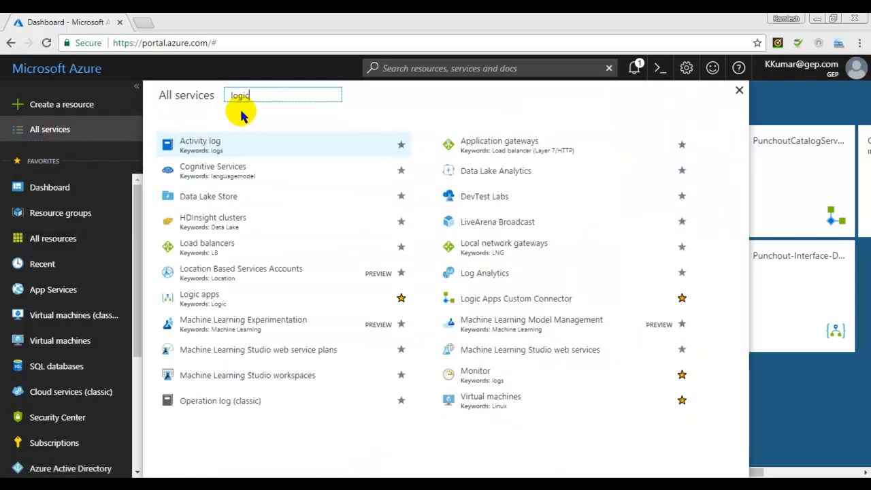
left_click(201, 149)
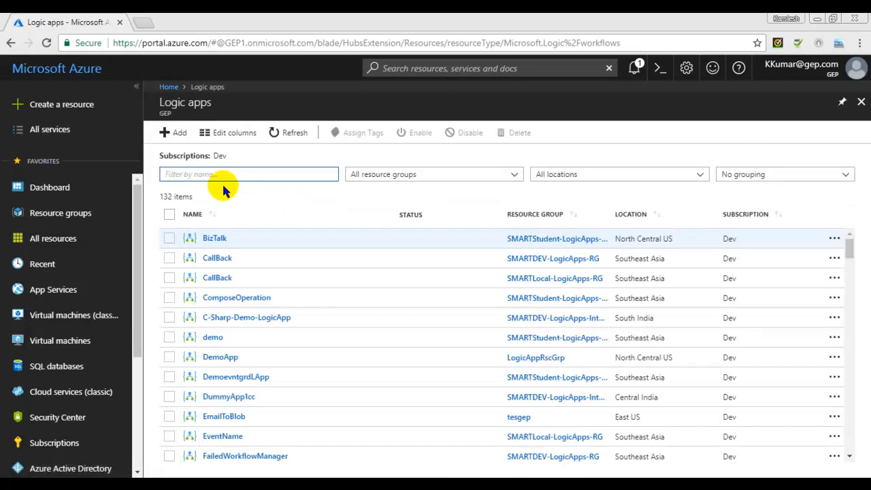
left_click(223, 175)
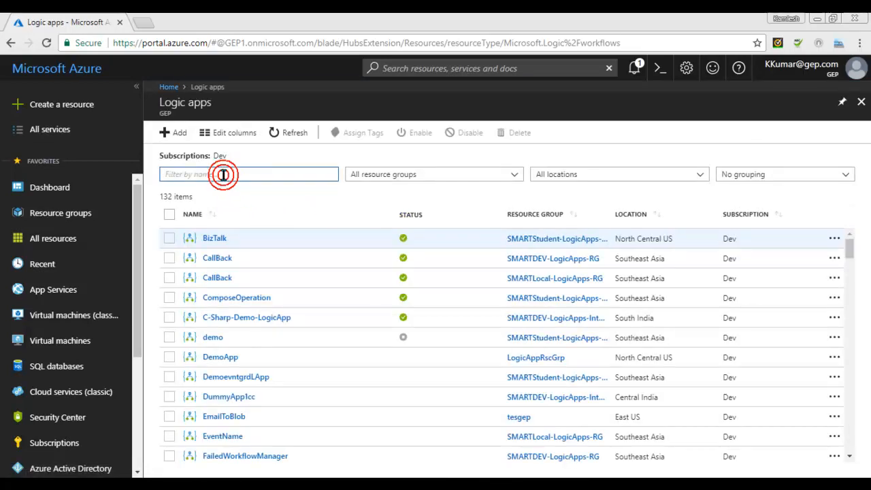
left_click(172, 133)
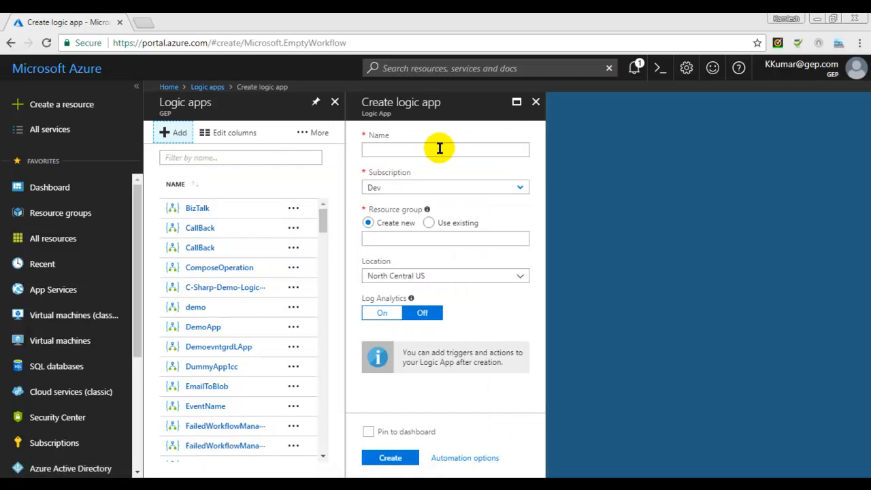
Name the new logic app C-Sharp-Demo-LogicApp-1 and assign it to the existing resource group SMARTDEV-LogicApps-Interface.
left_click(441, 147)
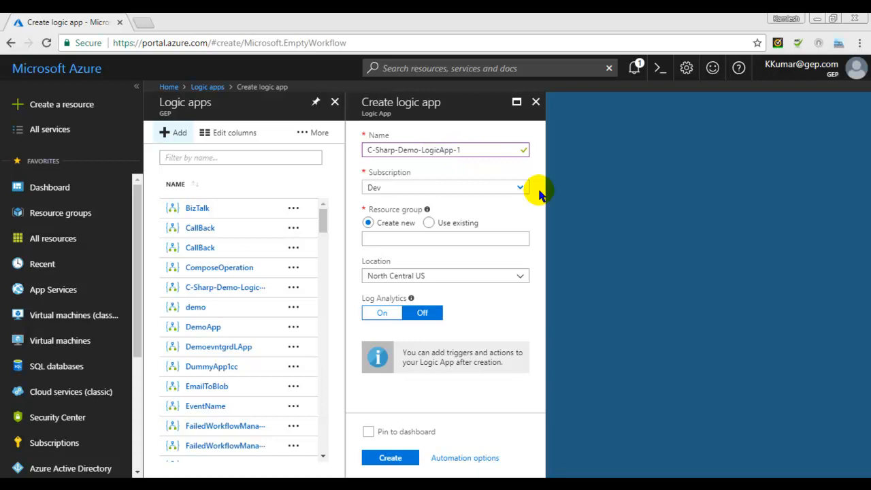
left_click(429, 222)
left_click(511, 241)
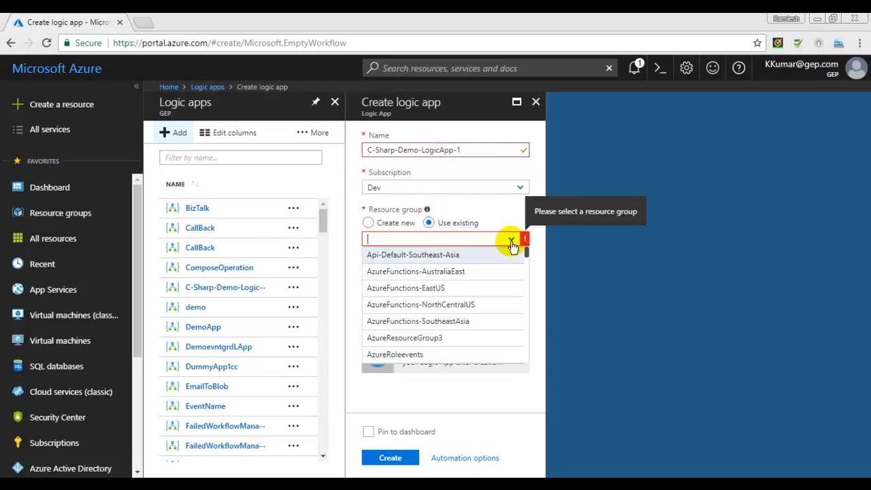
type("logic")
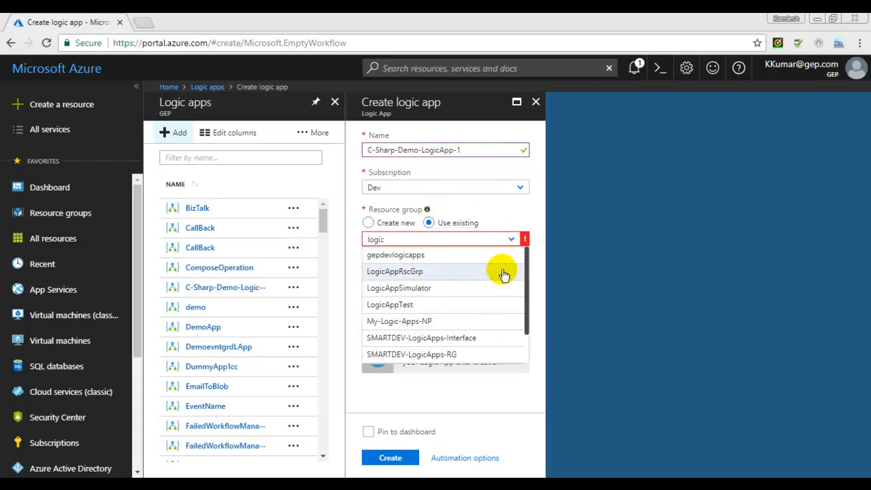
left_click(472, 336)
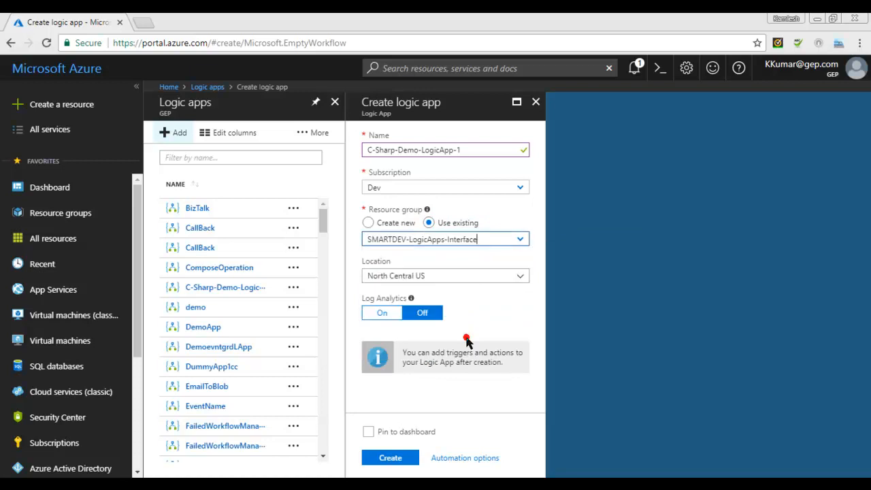
Set the logic app's location to Central India and create it.
left_click(519, 277)
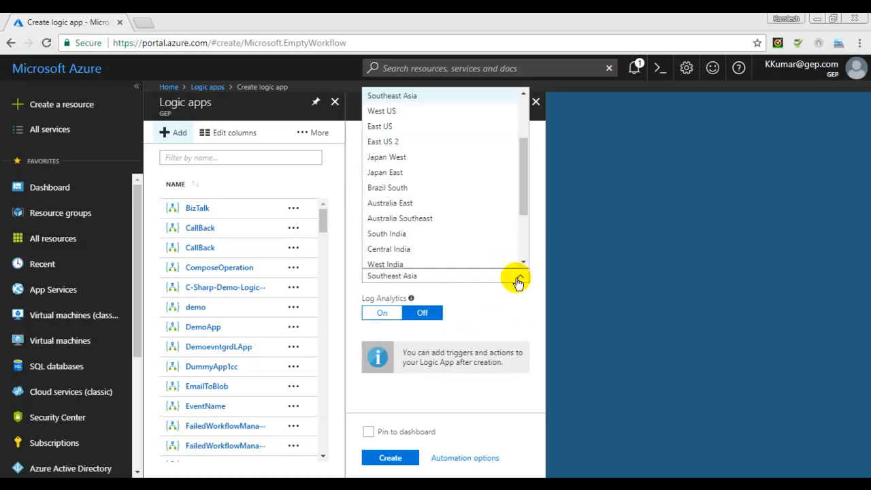
left_click(482, 250)
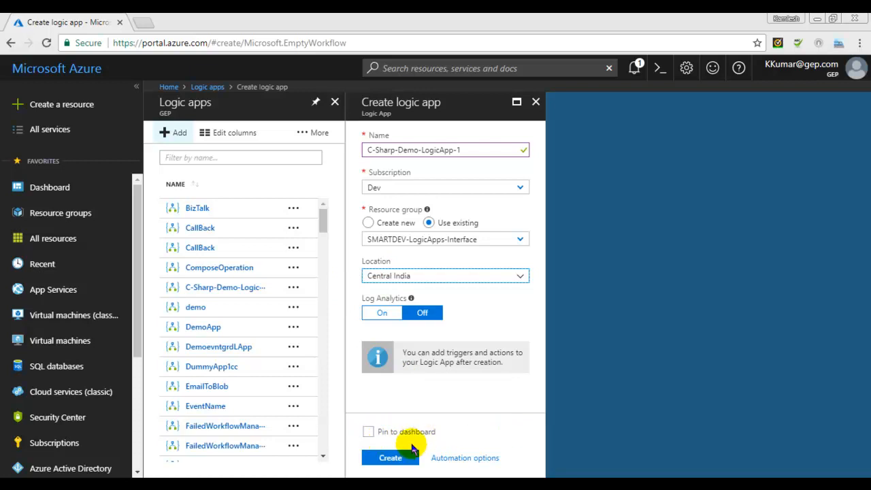
left_click(389, 457)
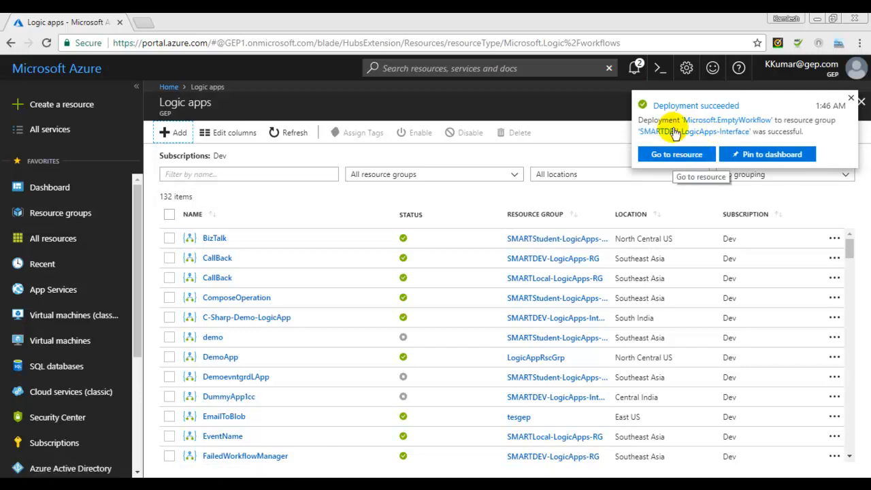
Go to the deployed C-Sharp-Demo-LogicApp-1 and open its workflow settings.
left_click(670, 156)
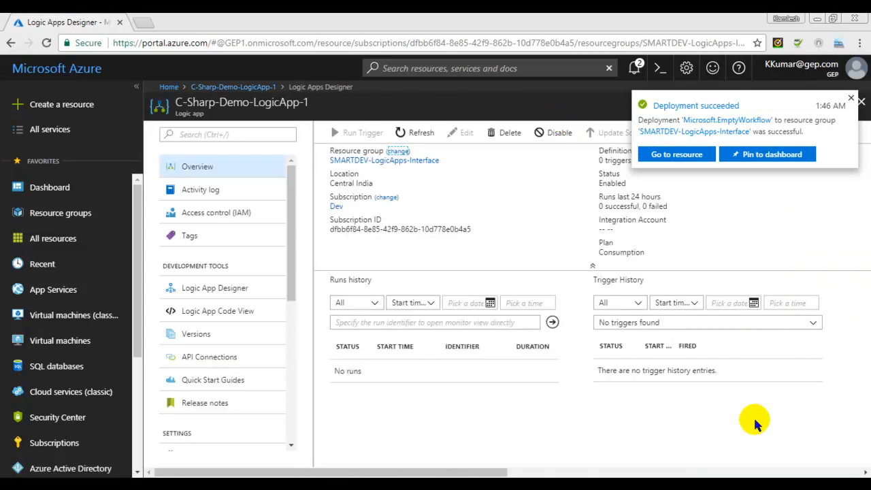
left_click_drag(292, 282, 288, 340)
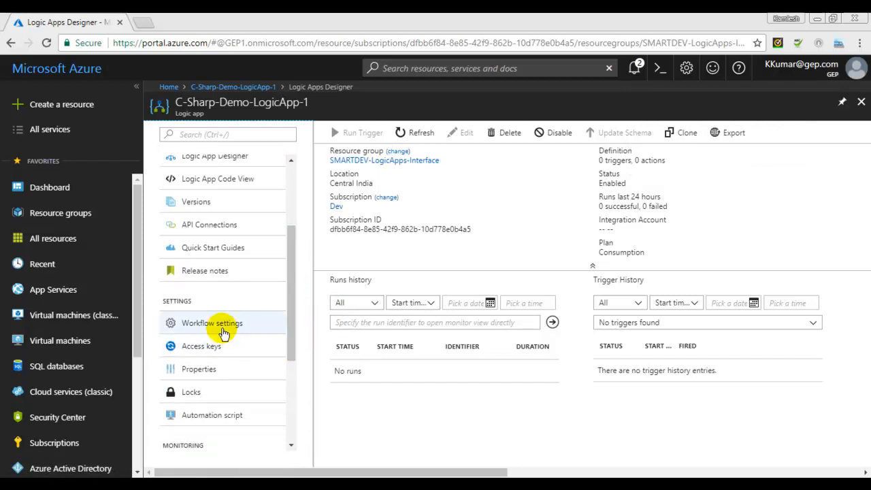
left_click(223, 332)
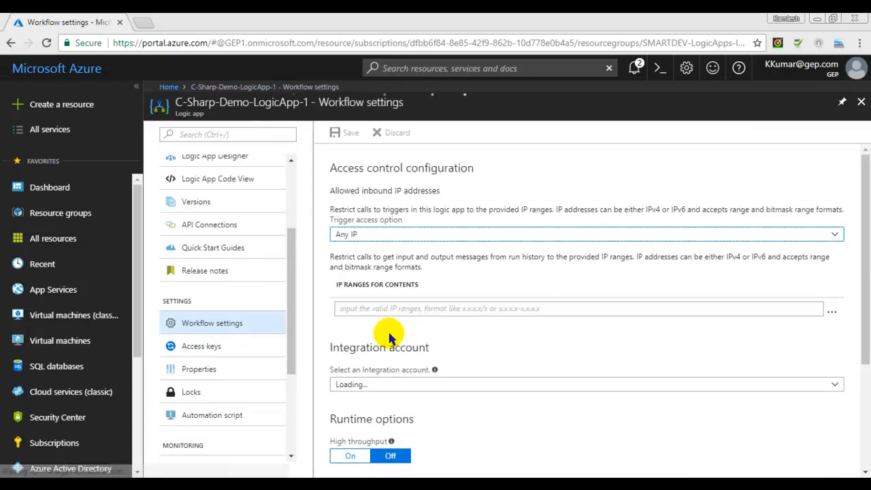
Link the C-Sharp-Demo integration account to the logic app, save the workflow settings and close the page.
scroll(862, 345, "down", 2)
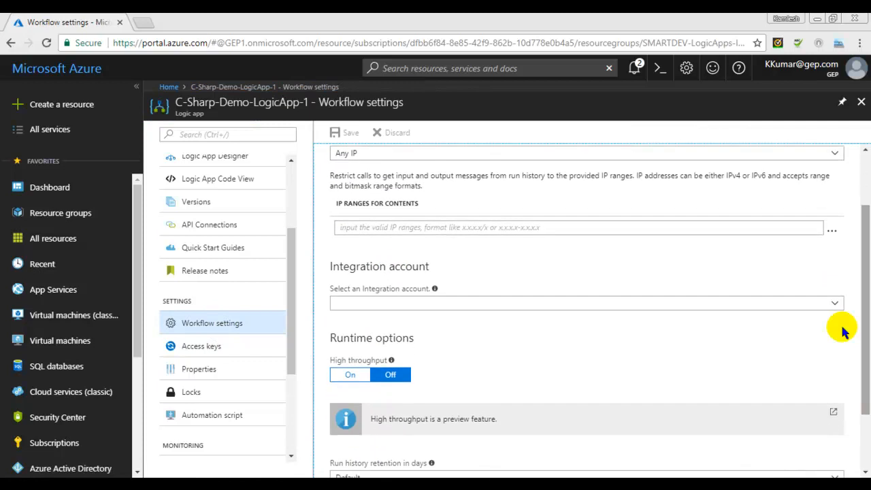
left_click(831, 306)
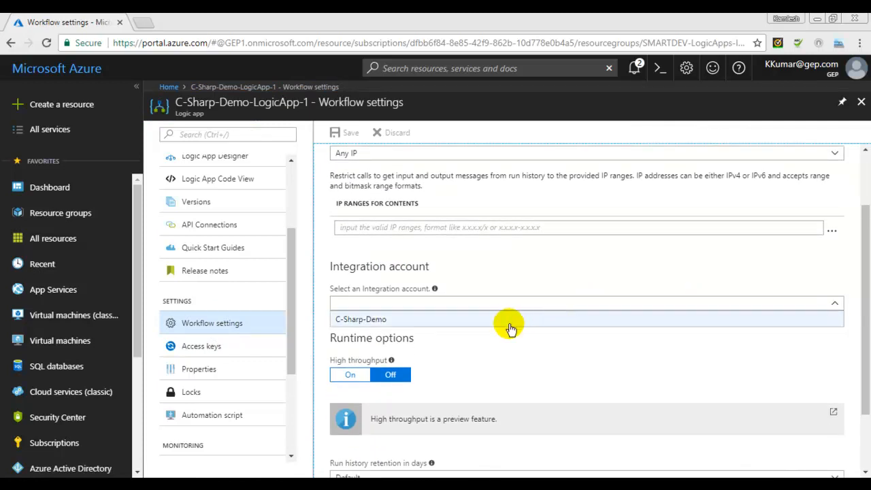
left_click(438, 320)
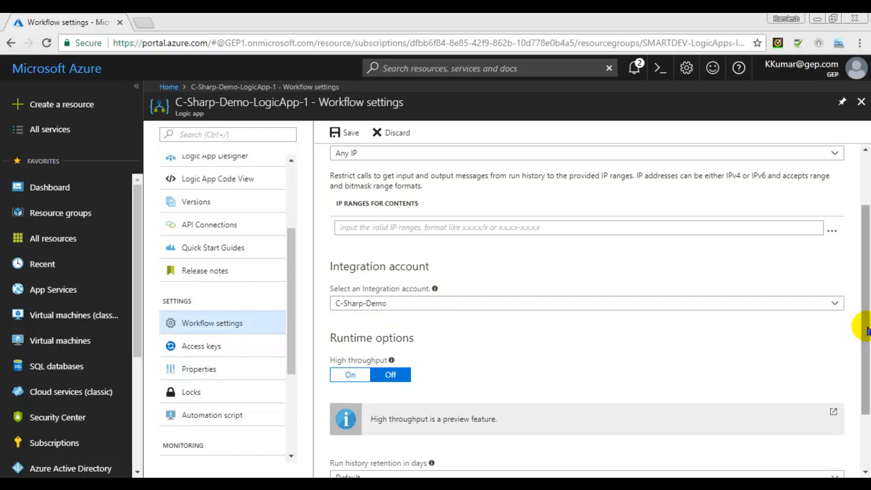
scroll(850, 306, "down", 1)
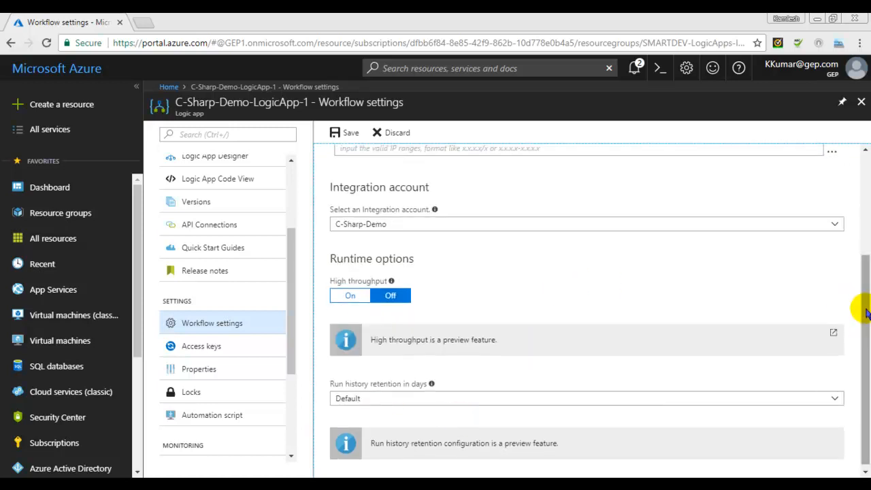
left_click_drag(861, 306, 855, 187)
left_click(343, 133)
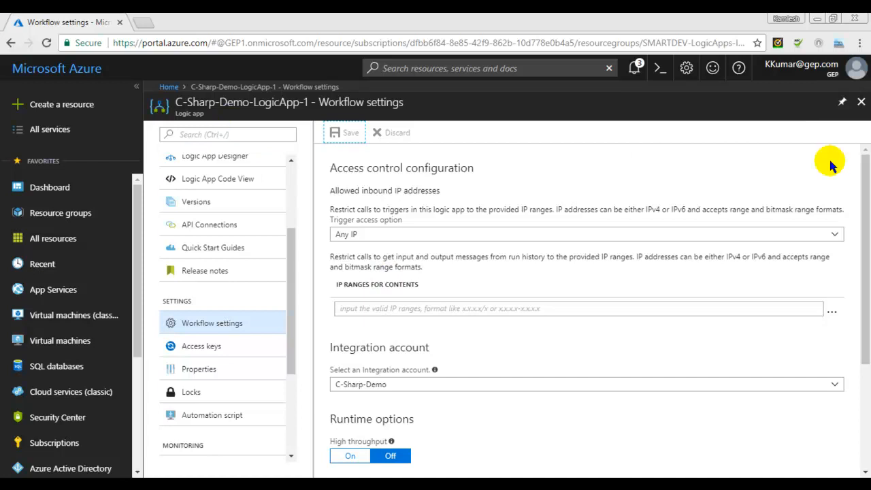
left_click(861, 105)
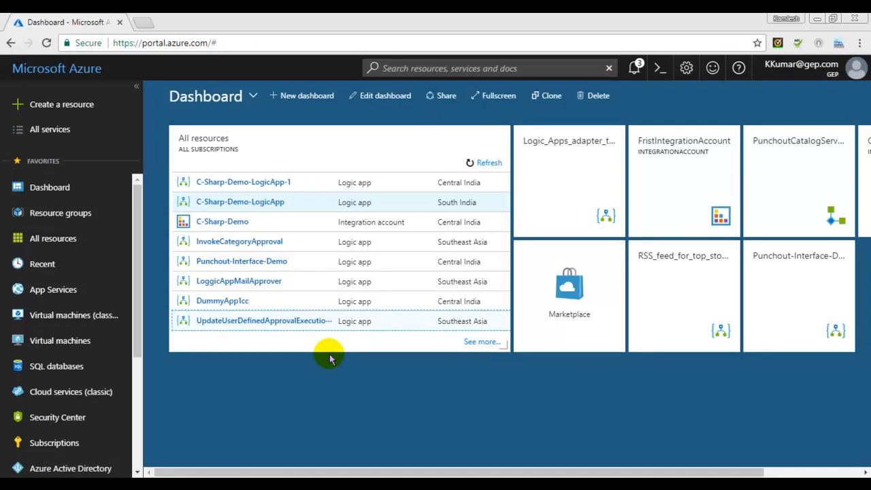
Open the C-Sharp-Demo integration account from the dashboard and start adding a schema to it.
left_click(222, 229)
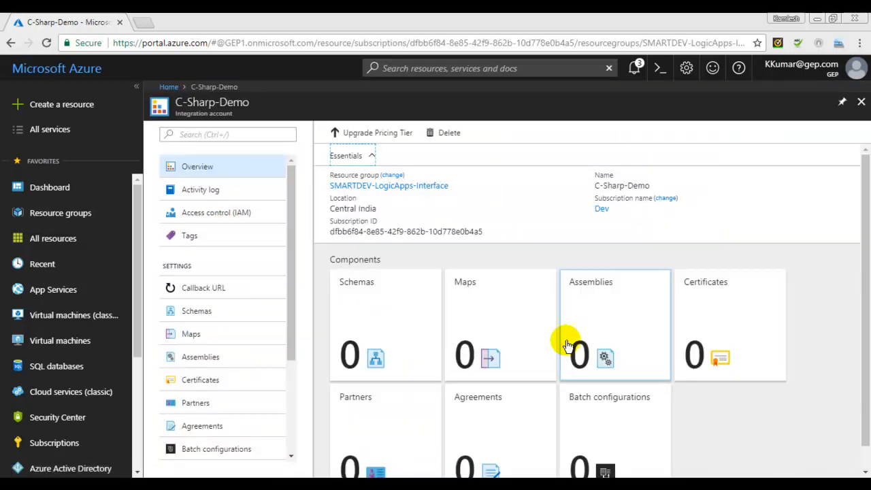
left_click_drag(866, 322, 869, 363)
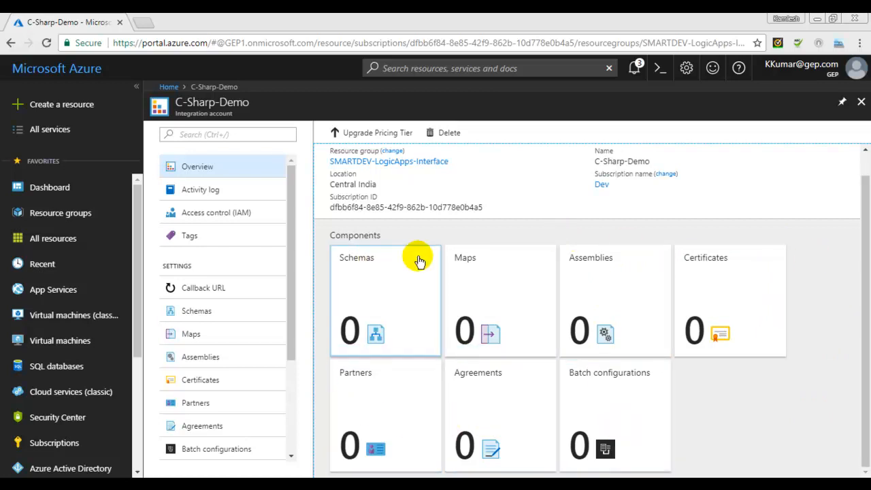
left_click(387, 307)
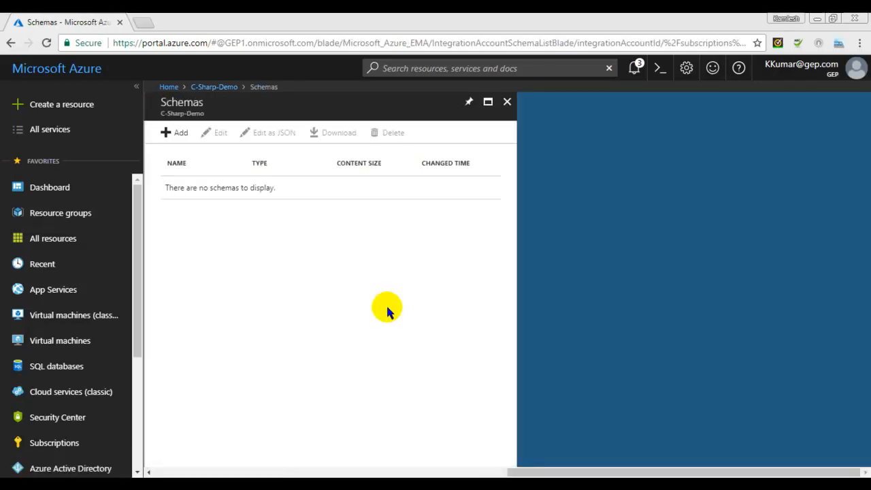
left_click(173, 132)
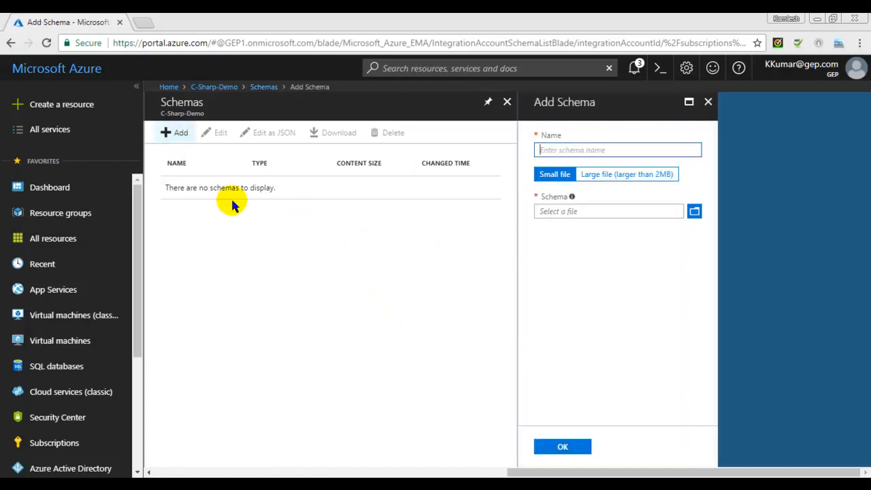
Examine the small-file and large-file upload options for a new schema, and close the schema pages without adding one.
left_click(632, 147)
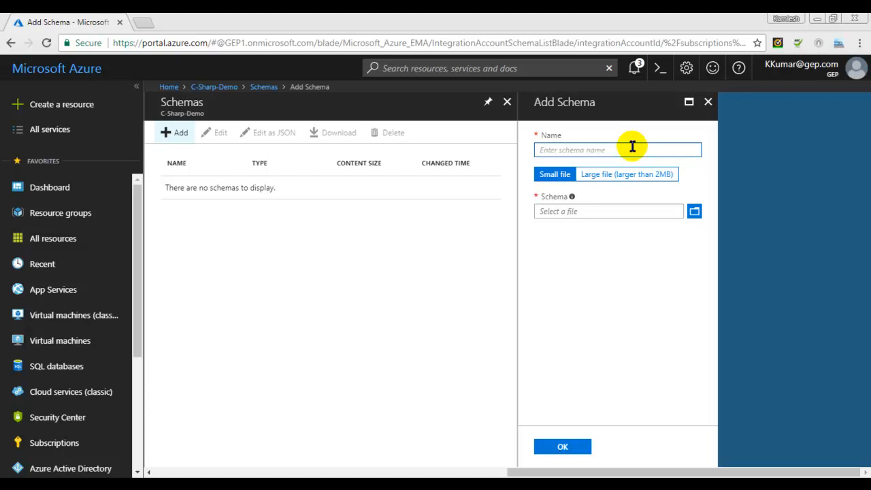
left_click(595, 213)
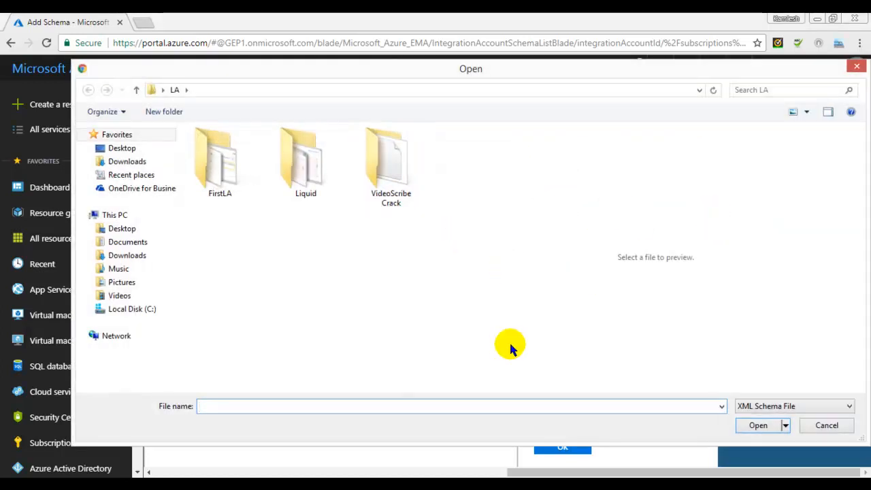
left_click(824, 424)
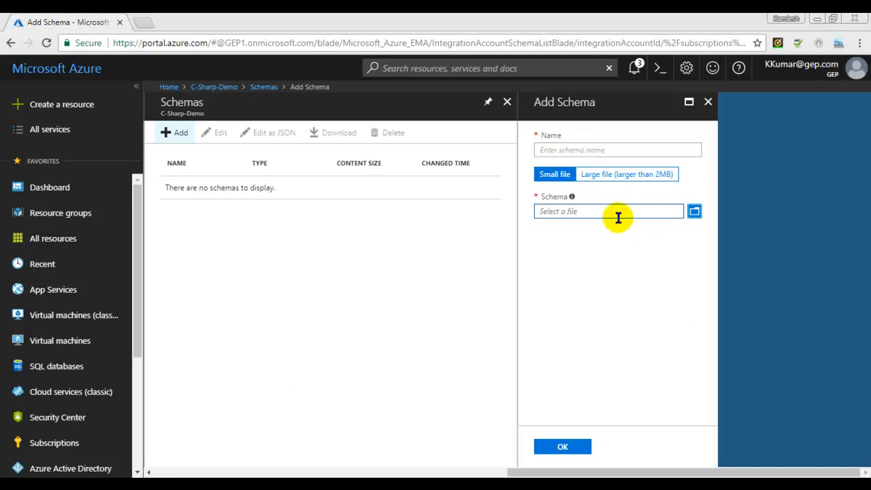
left_click(607, 149)
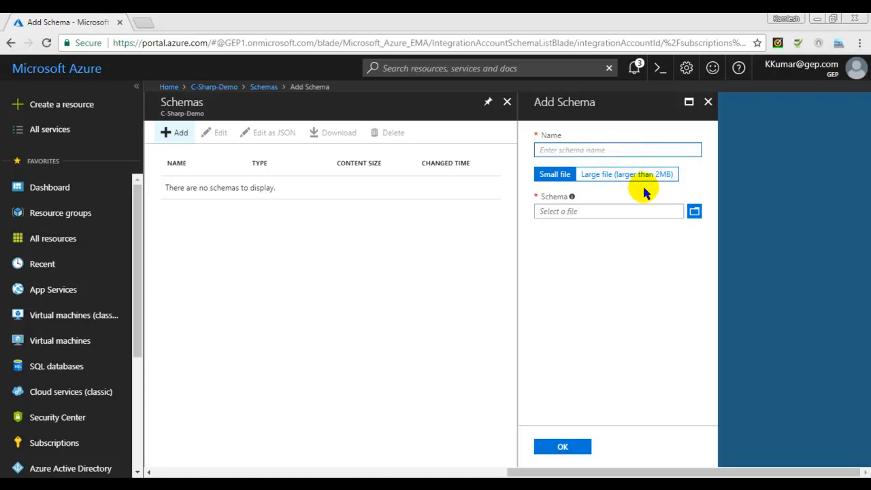
left_click(625, 178)
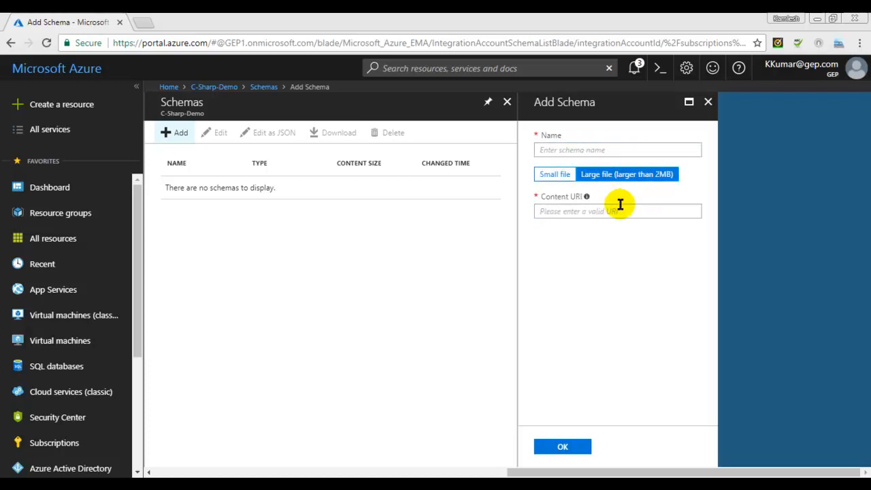
left_click(604, 212)
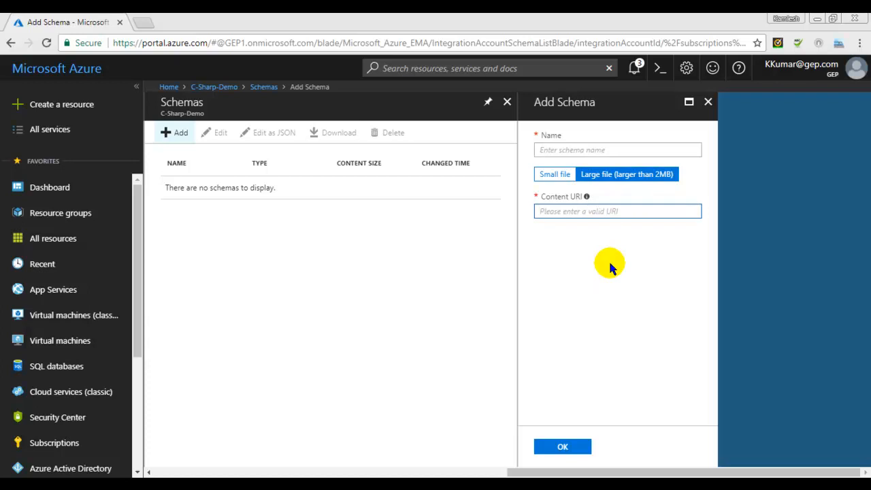
left_click(708, 102)
left_click(507, 102)
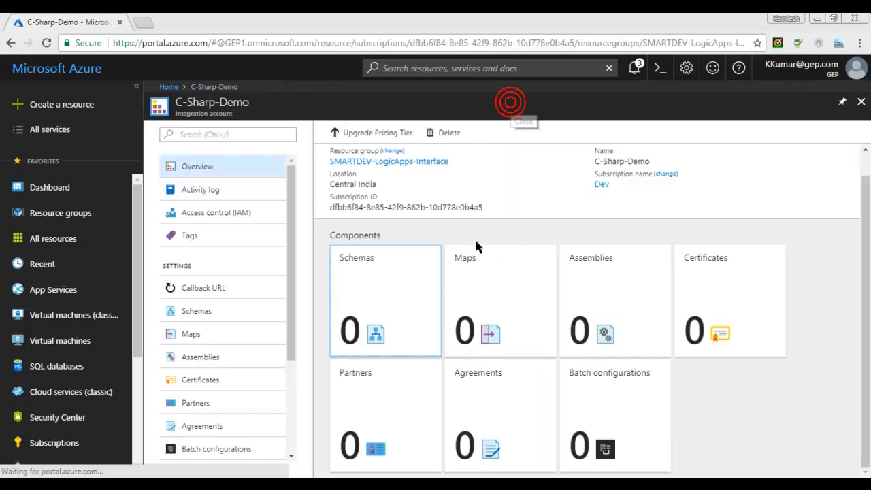
Examine the map types and file selection for a new map in the integration account, and close the map pages without adding one.
left_click(504, 310)
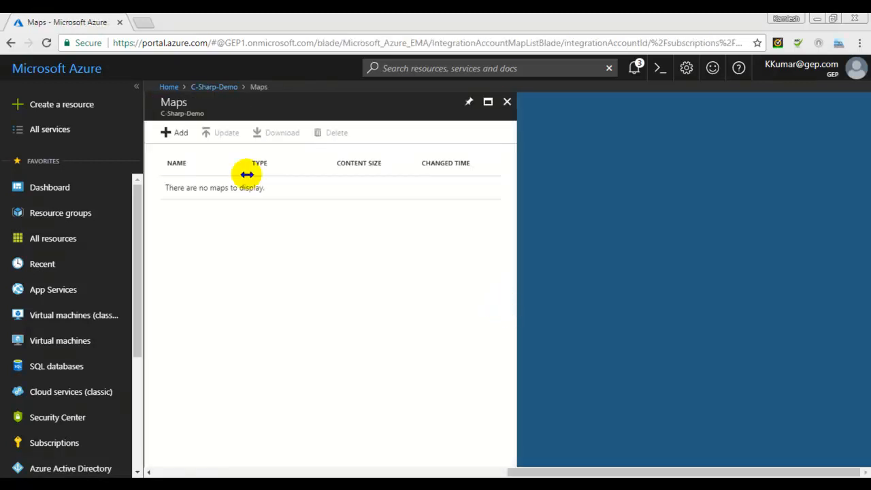
left_click(169, 136)
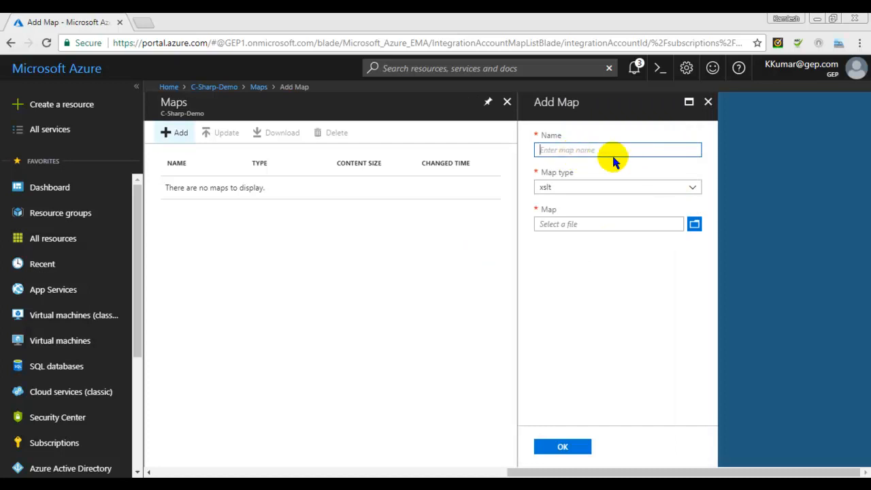
left_click(692, 188)
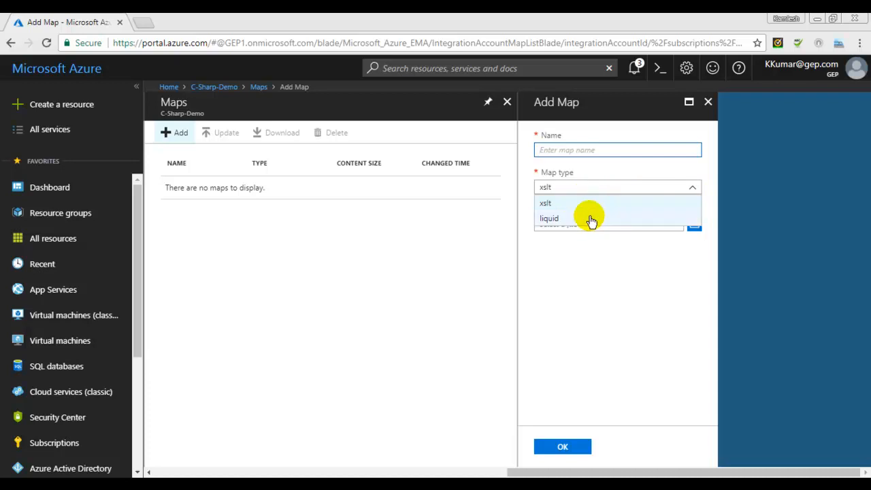
left_click(598, 291)
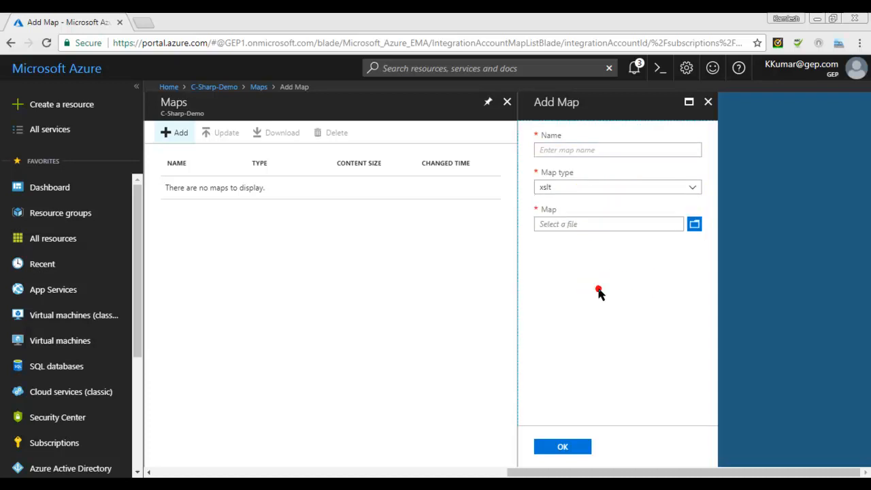
left_click(671, 225)
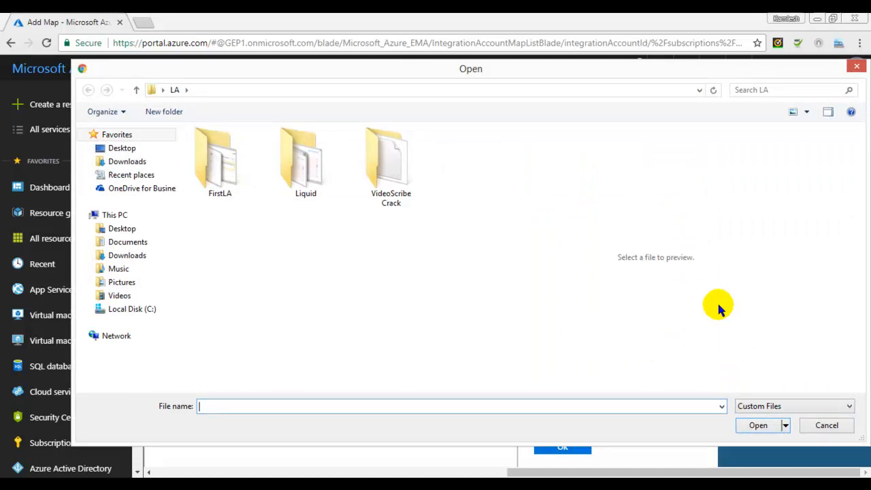
left_click(813, 426)
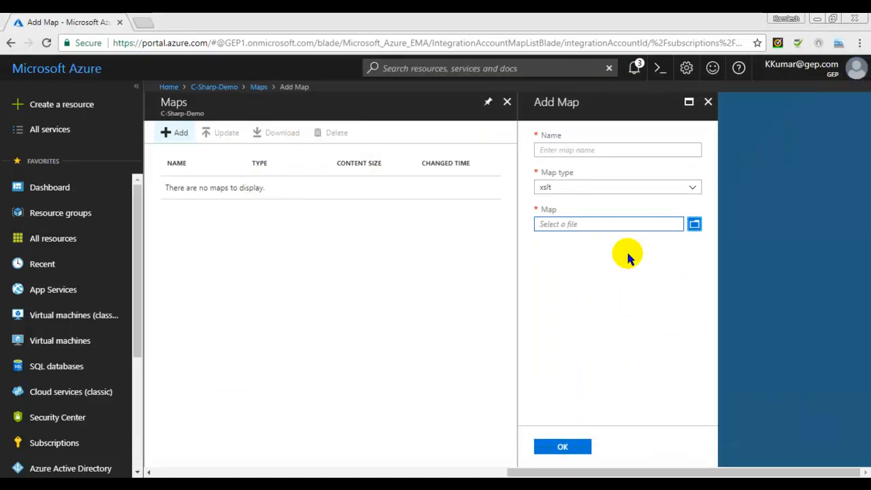
left_click(708, 102)
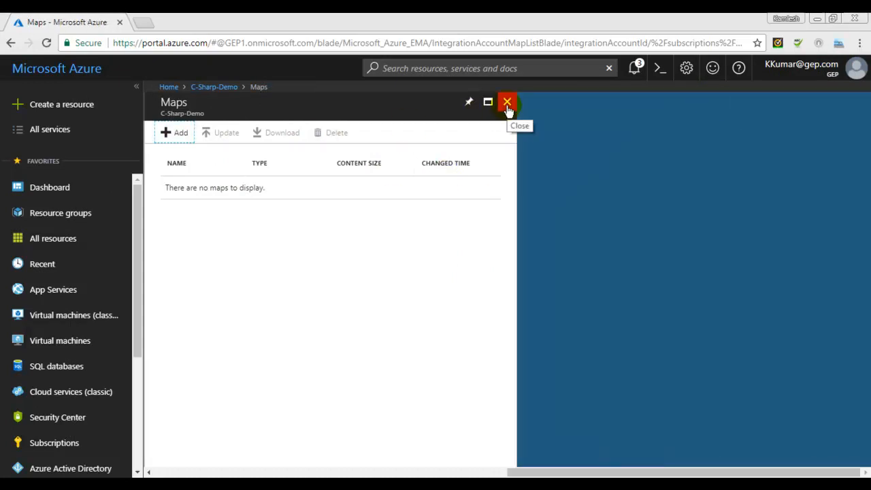
left_click(507, 102)
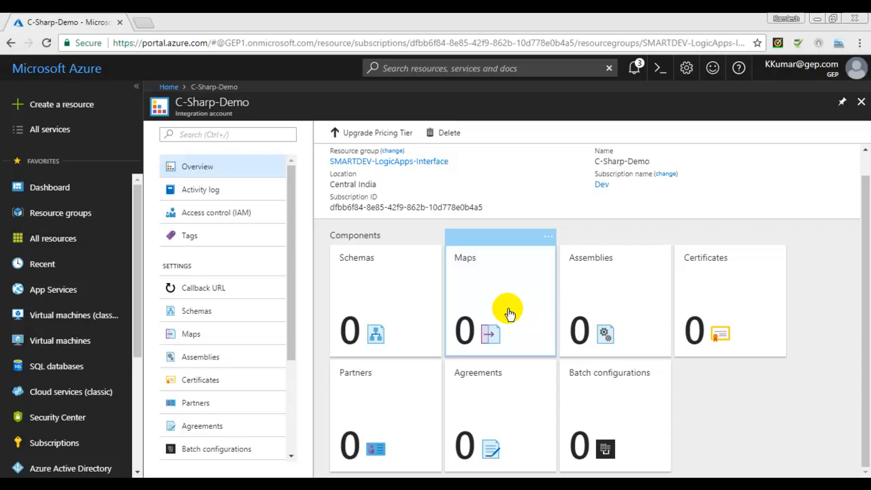
Examine the small-file and large-file upload options for a new assembly in the integration account, and close the assembly pages without adding one.
left_click(606, 288)
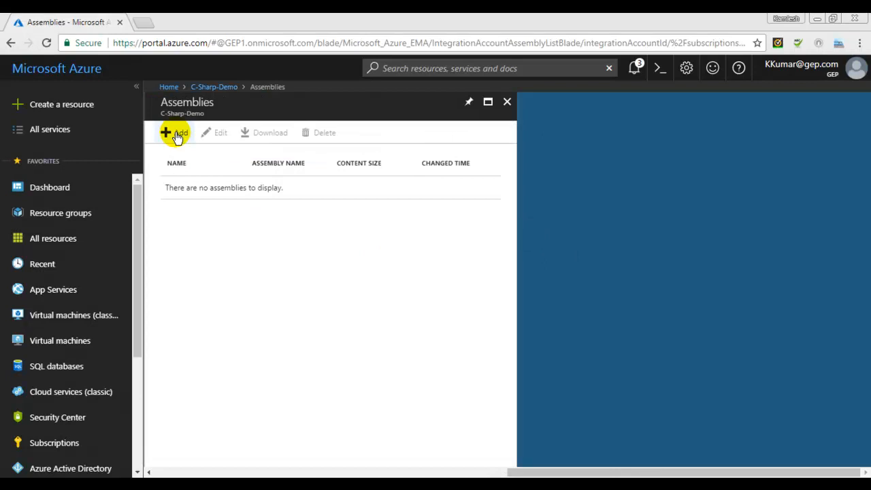
left_click(177, 136)
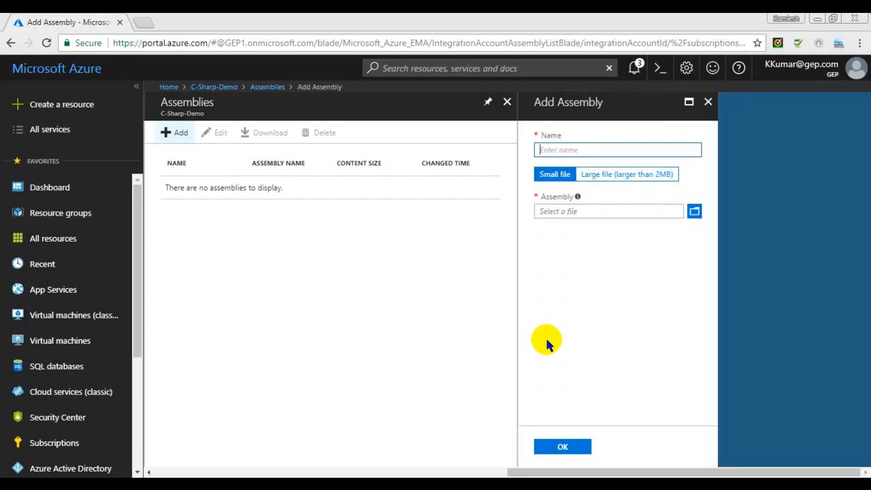
left_click(646, 179)
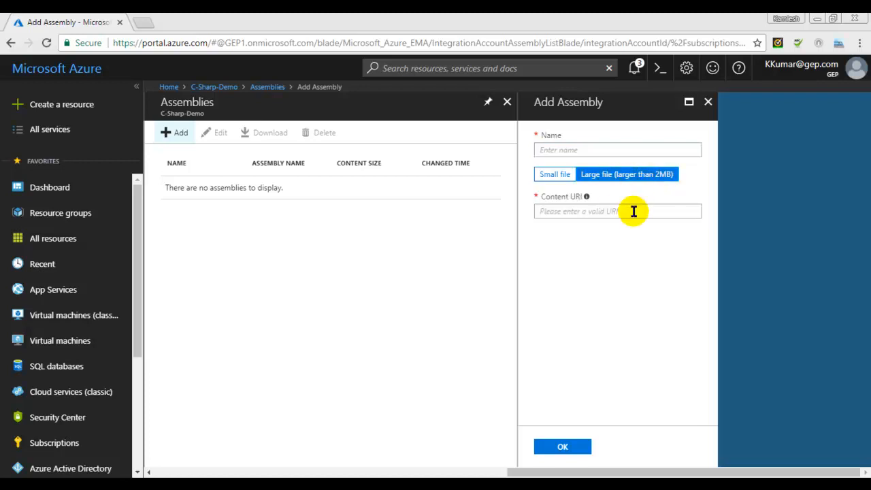
left_click(632, 212)
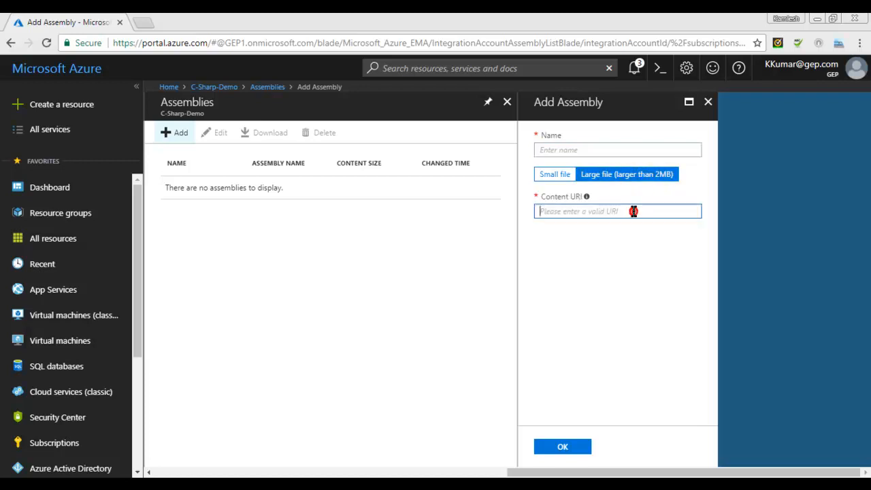
left_click(553, 175)
left_click(580, 213)
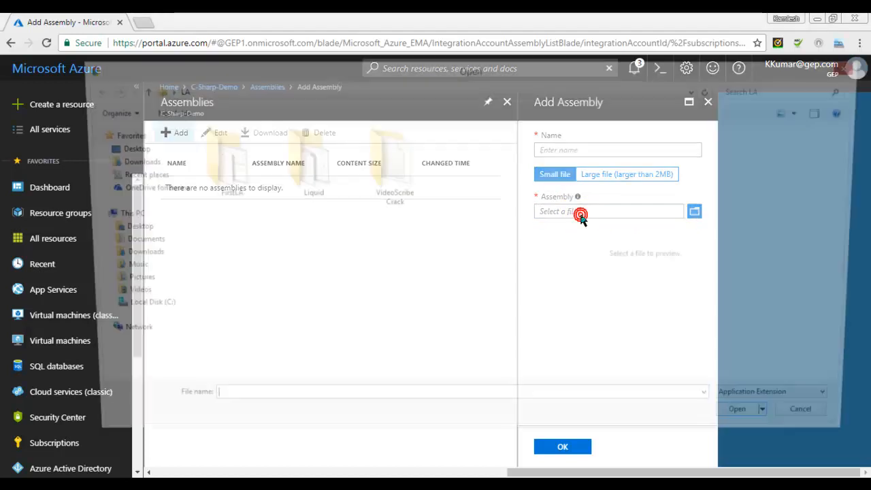
left_click(827, 425)
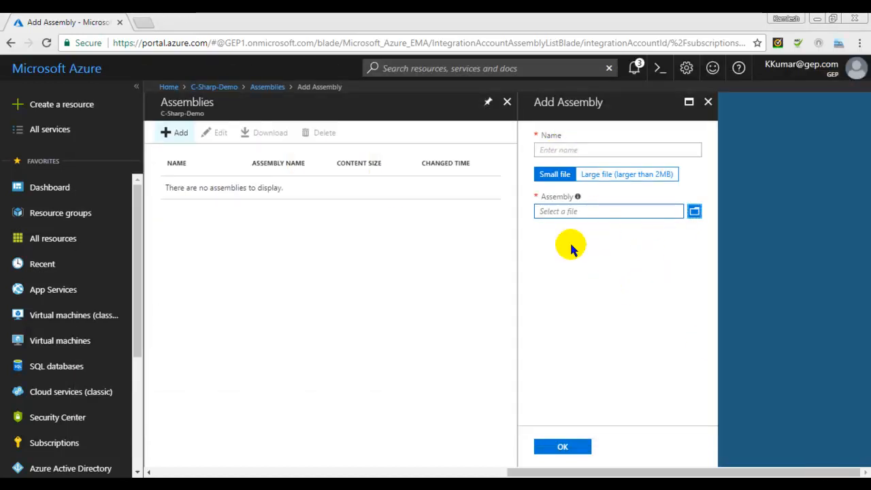
left_click(549, 149)
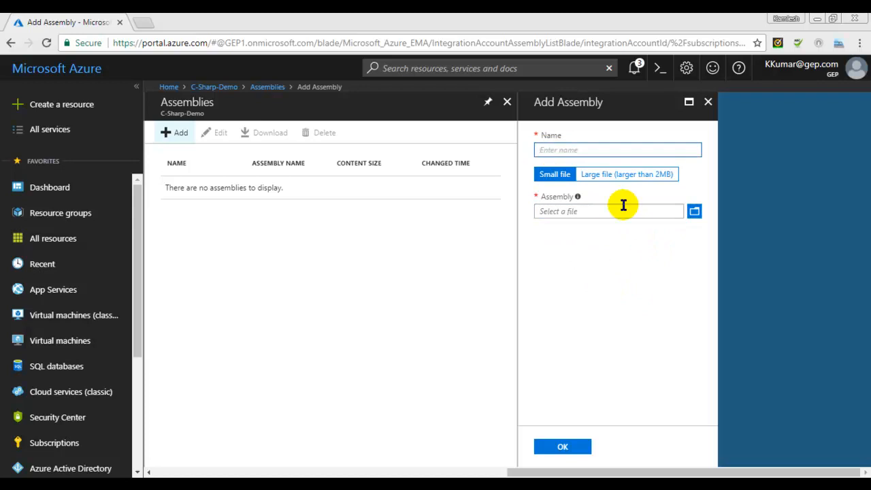
left_click(709, 103)
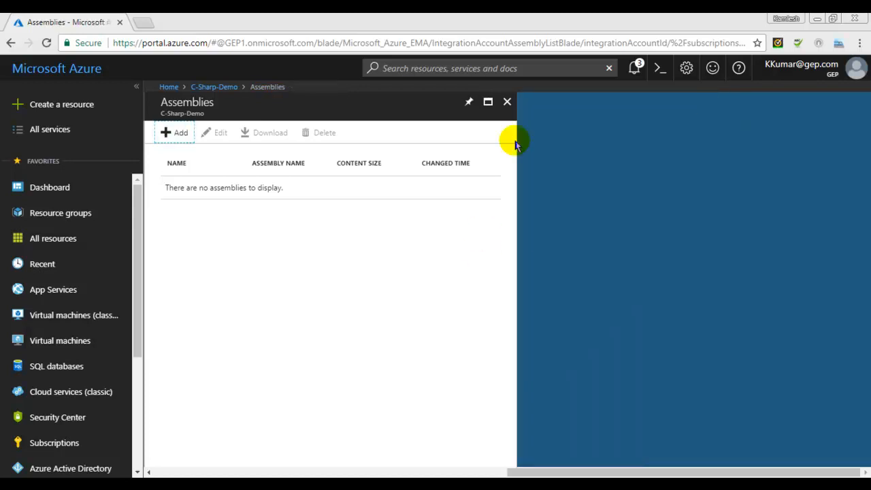
left_click(507, 102)
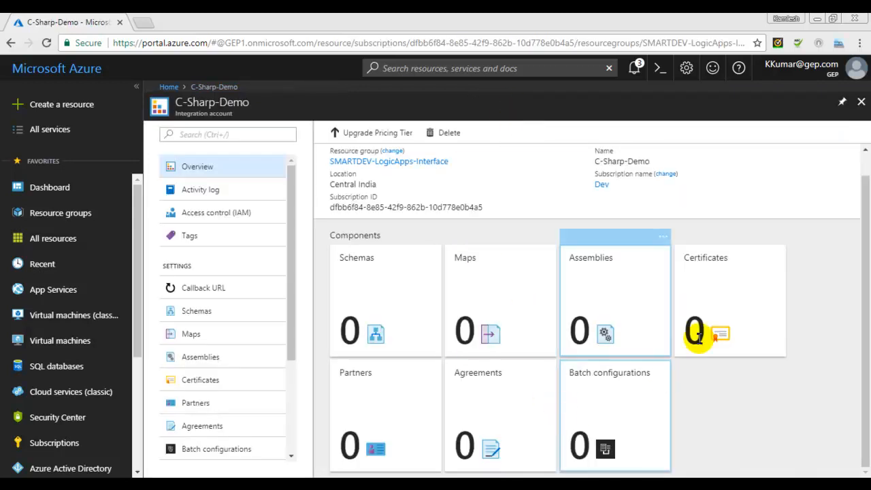
Examine the certificate types and file selection for a new certificate, and close the certificate pages without adding one.
left_click(719, 318)
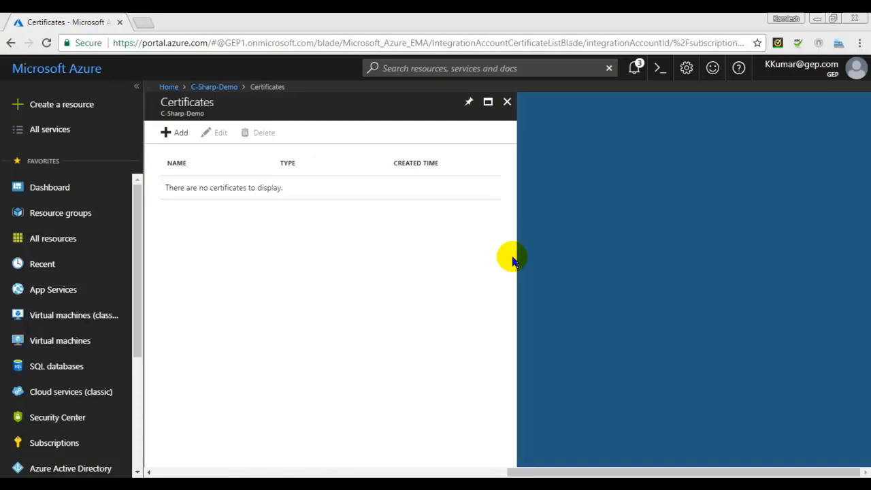
left_click(174, 135)
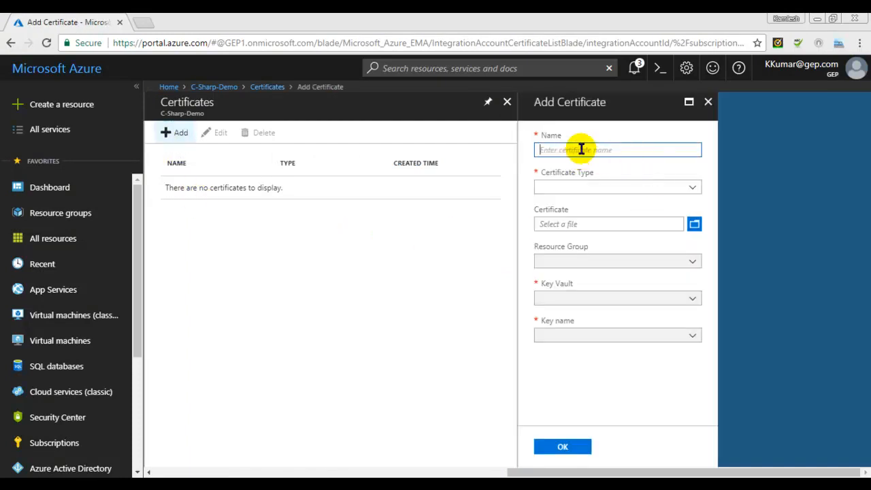
left_click(691, 187)
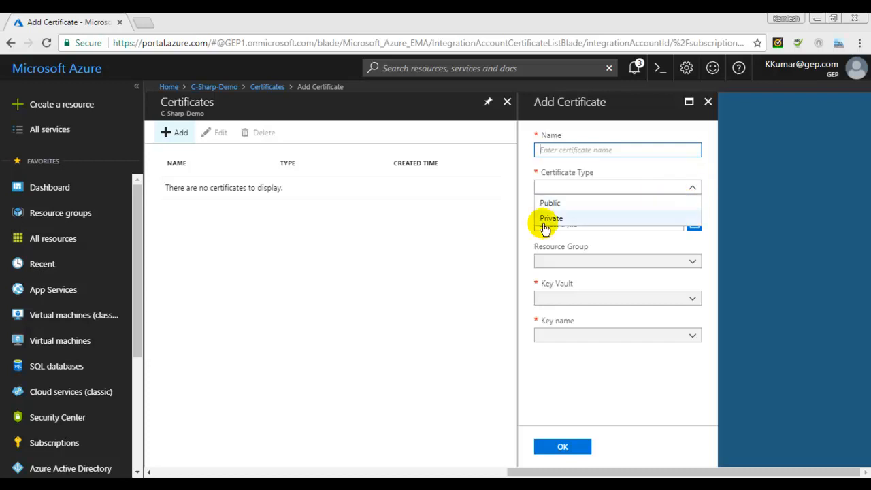
left_click(412, 252)
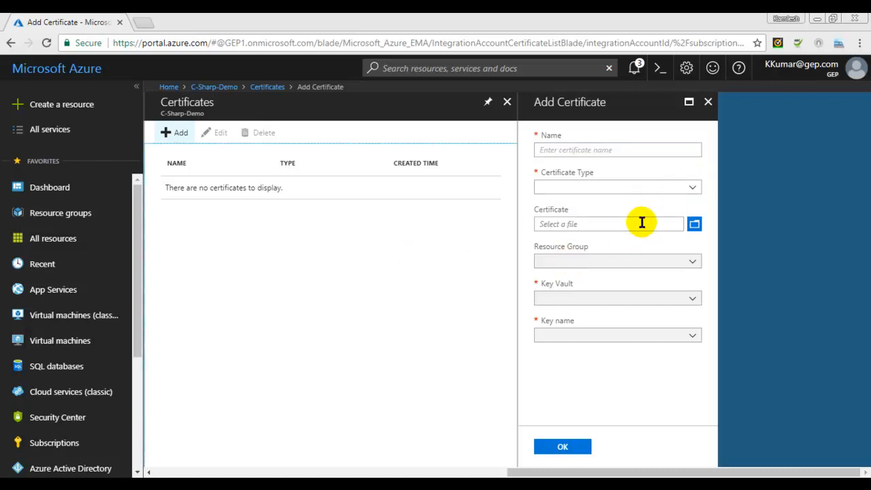
left_click(663, 224)
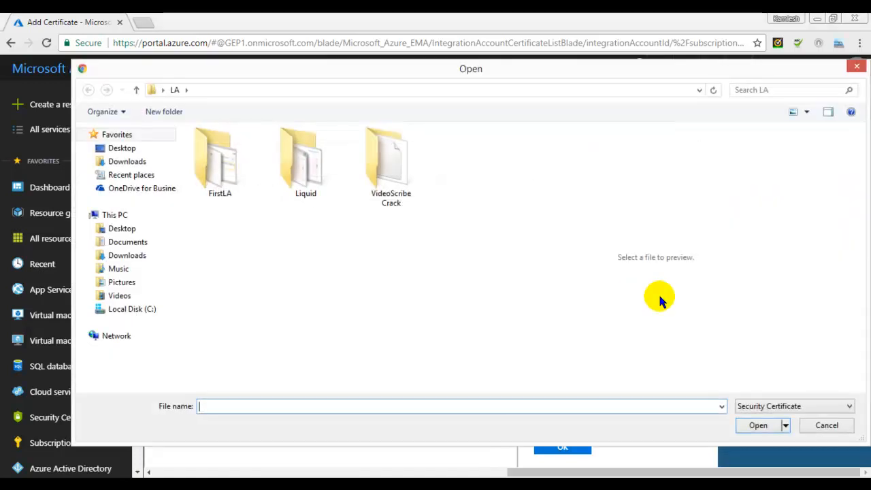
left_click(827, 425)
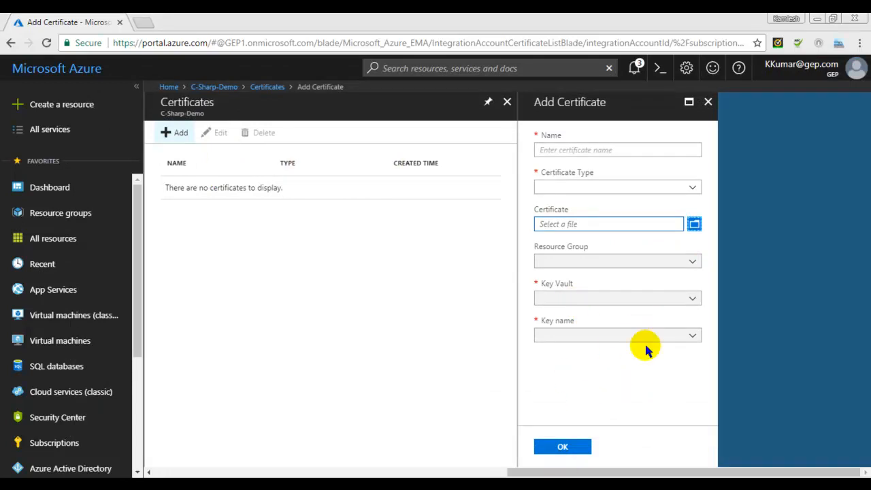
left_click(708, 104)
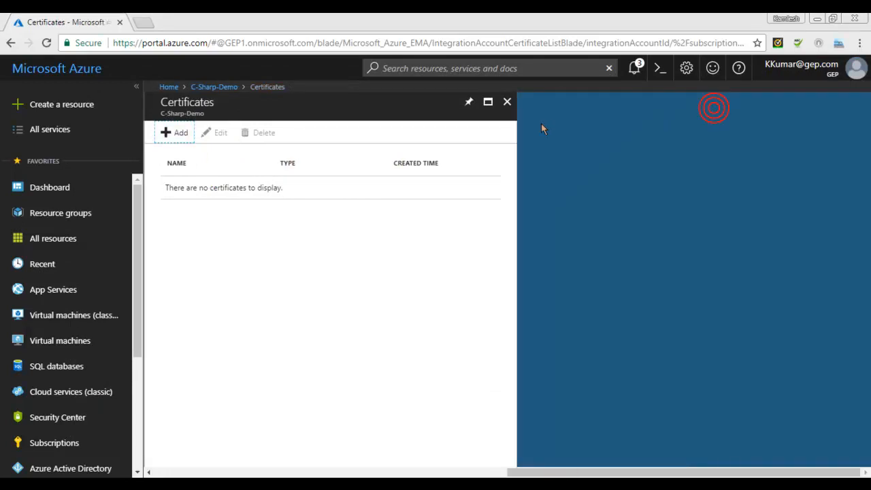
left_click(507, 103)
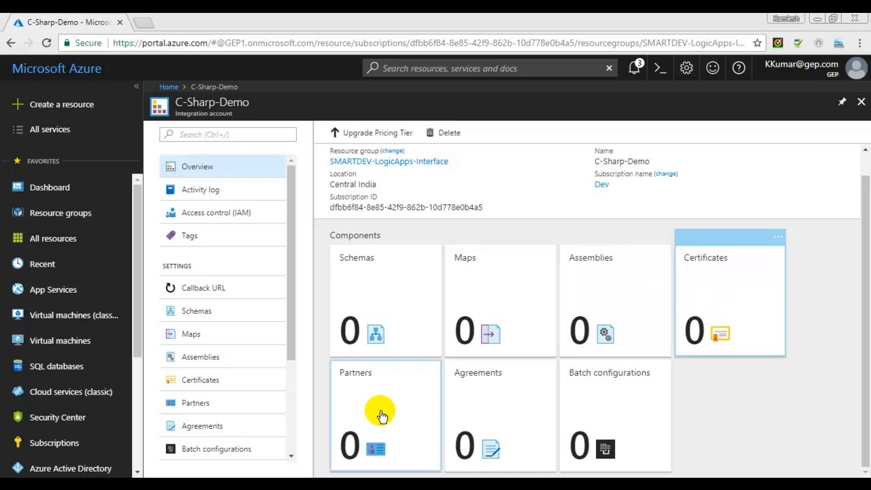
Examine the qualifier options and business identity value field for a new partner, and close the partner pages without adding one.
left_click(364, 407)
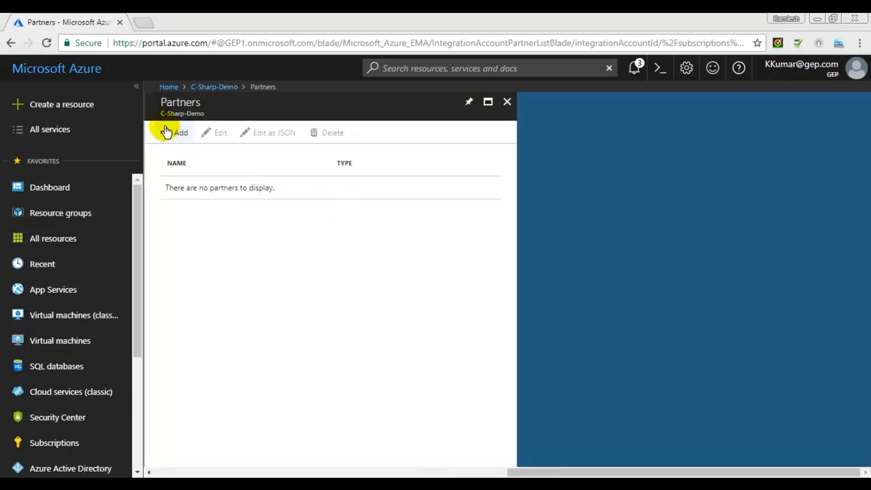
left_click(166, 132)
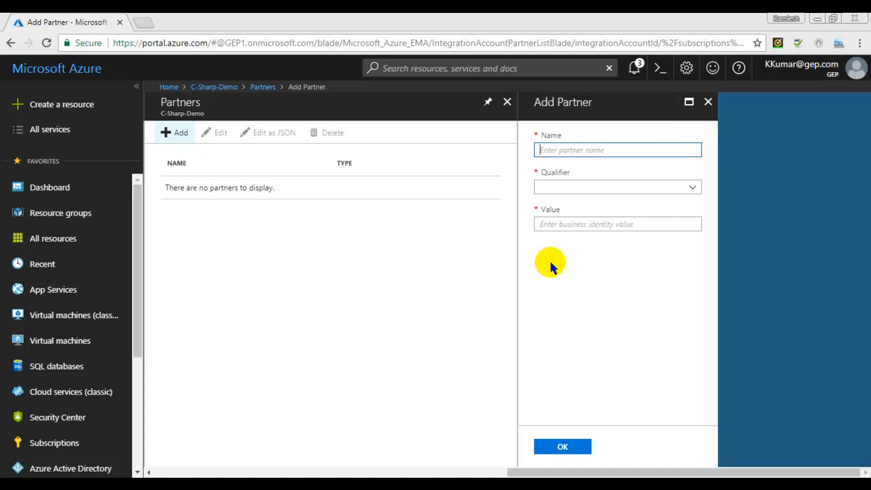
left_click(694, 186)
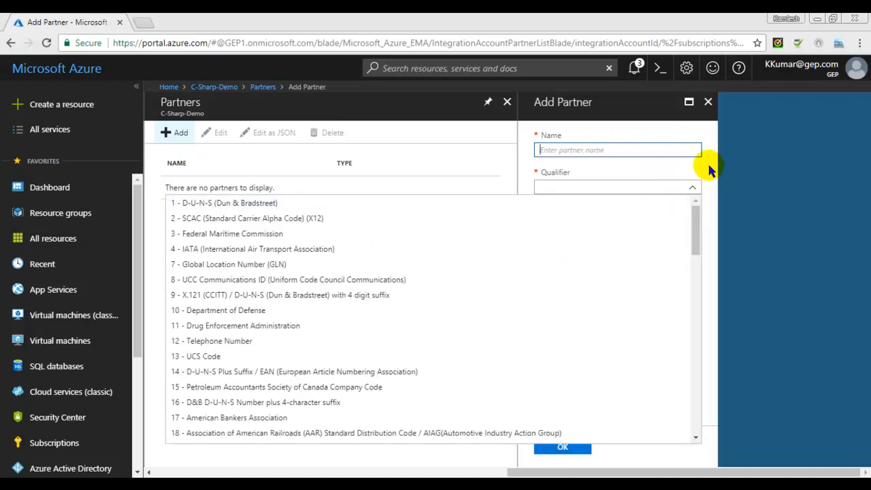
left_click(707, 170)
left_click(581, 228)
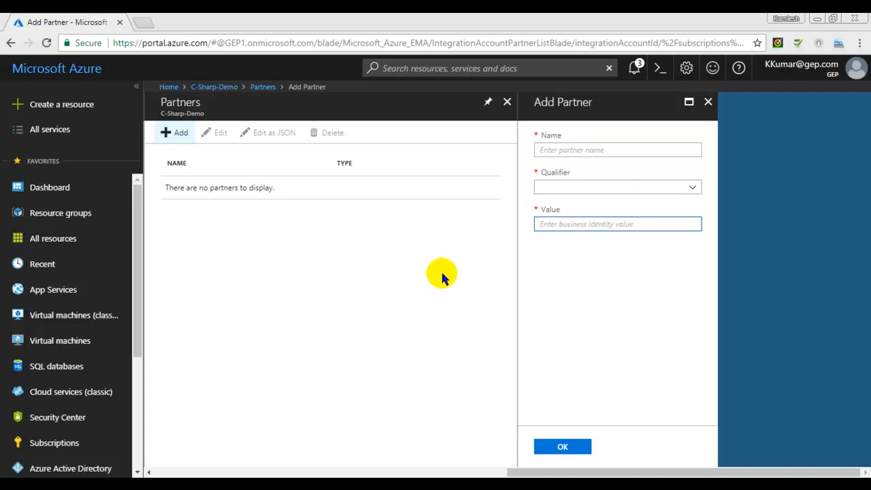
left_click(378, 333)
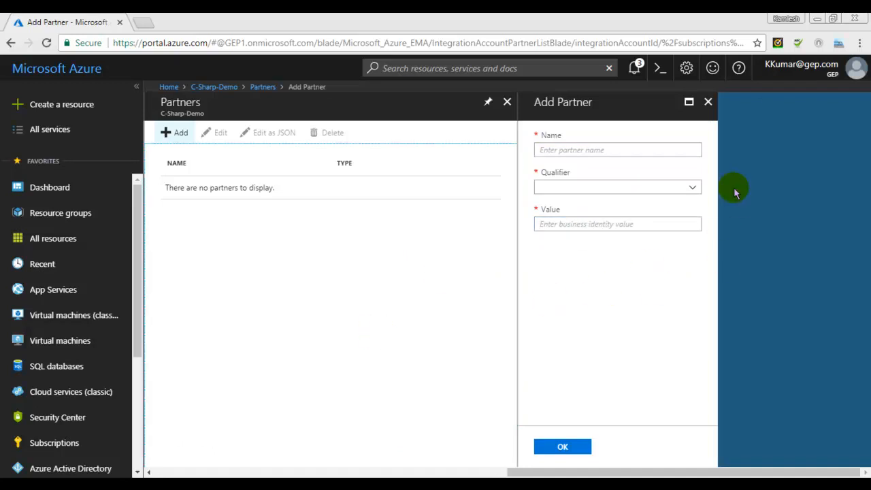
left_click(707, 104)
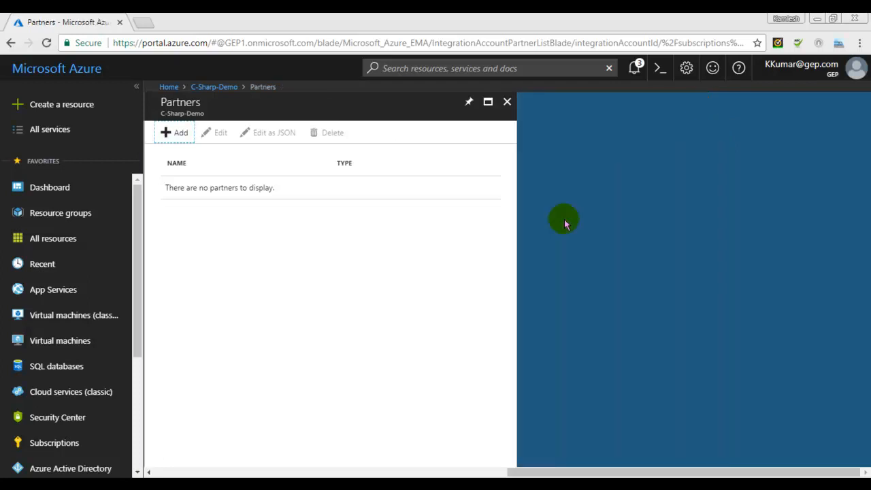
left_click(507, 103)
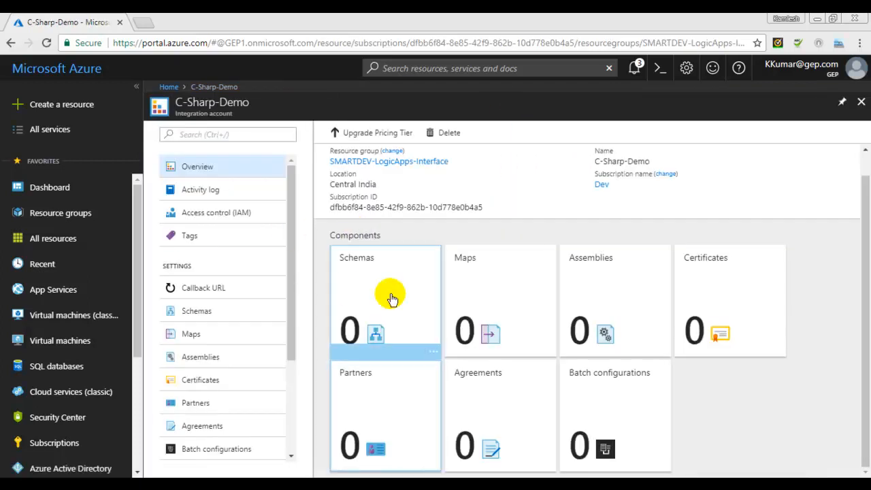
Start a new agreement in the integration account and examine its name, type, host and guest partner and identity fields.
left_click(496, 401)
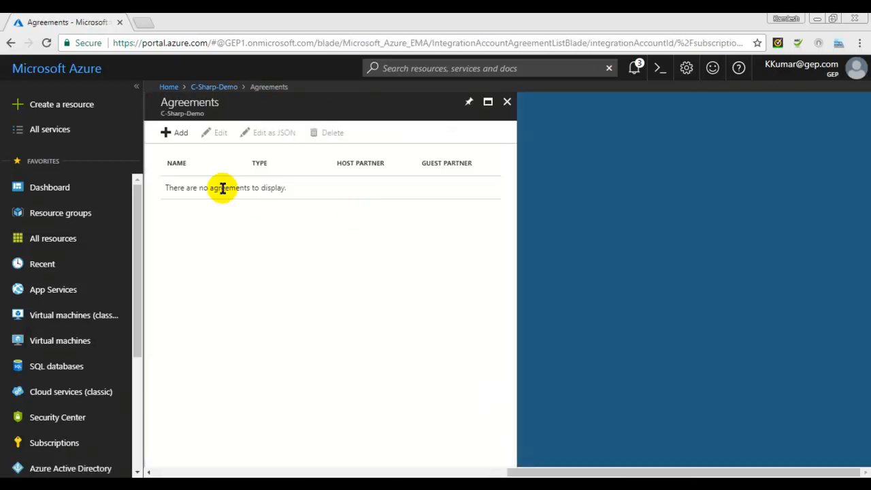
left_click(178, 140)
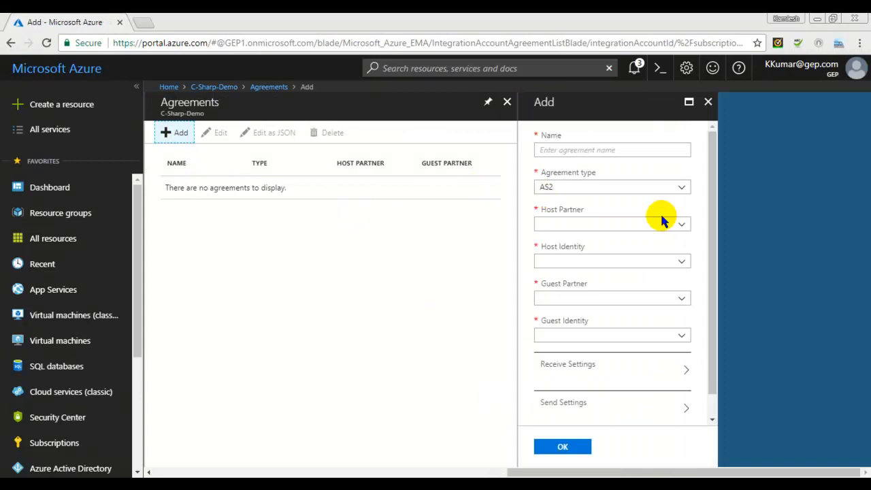
left_click(568, 151)
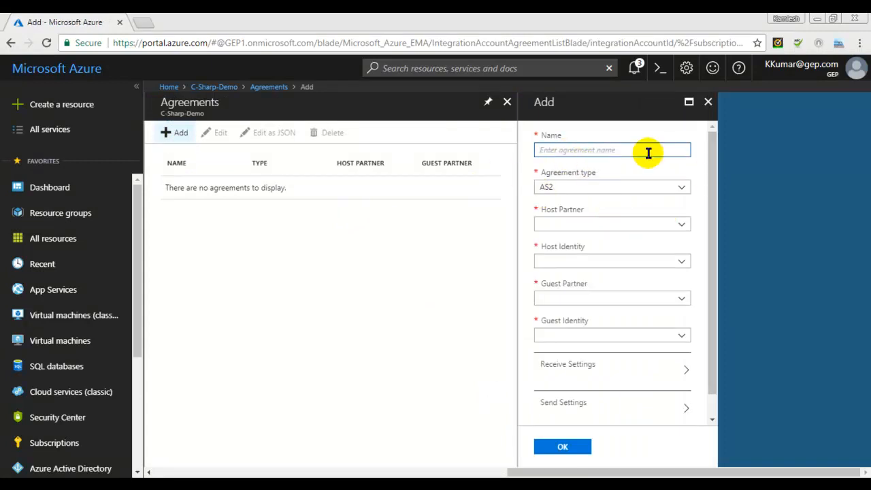
left_click(717, 165)
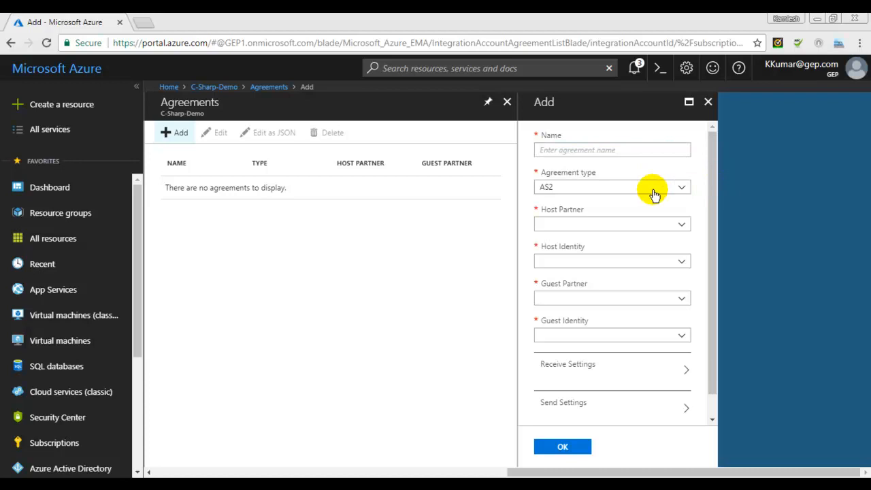
left_click(713, 198)
left_click_drag(712, 198, 717, 216)
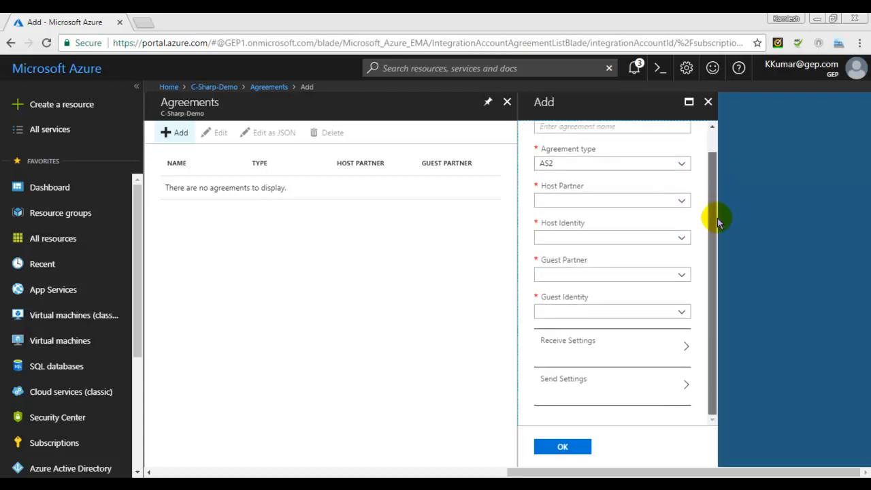
left_click(681, 202)
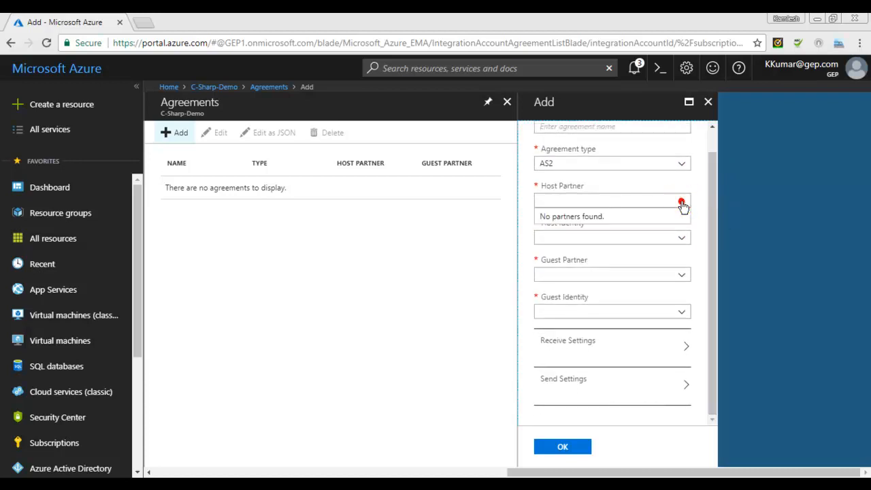
left_click(681, 201)
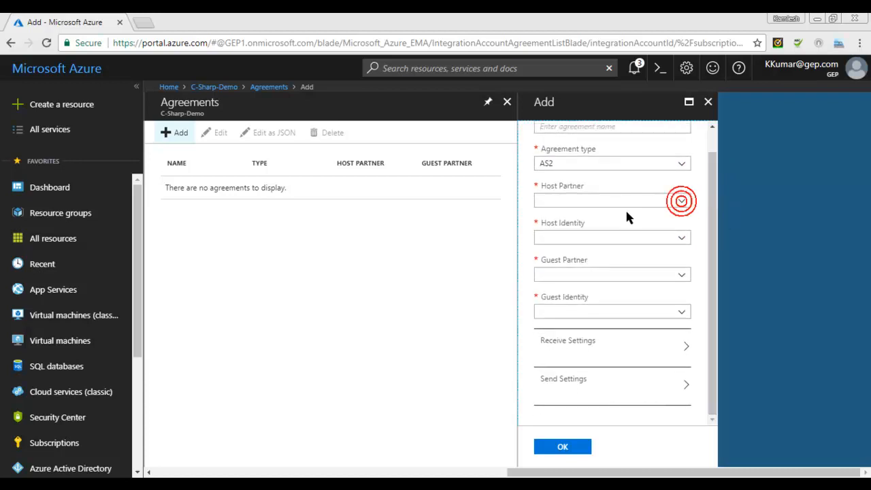
left_click(684, 238)
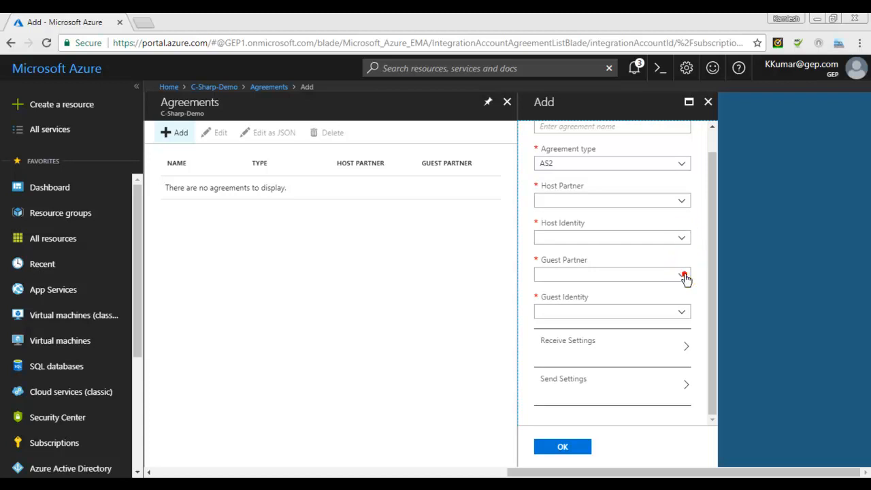
left_click(682, 313)
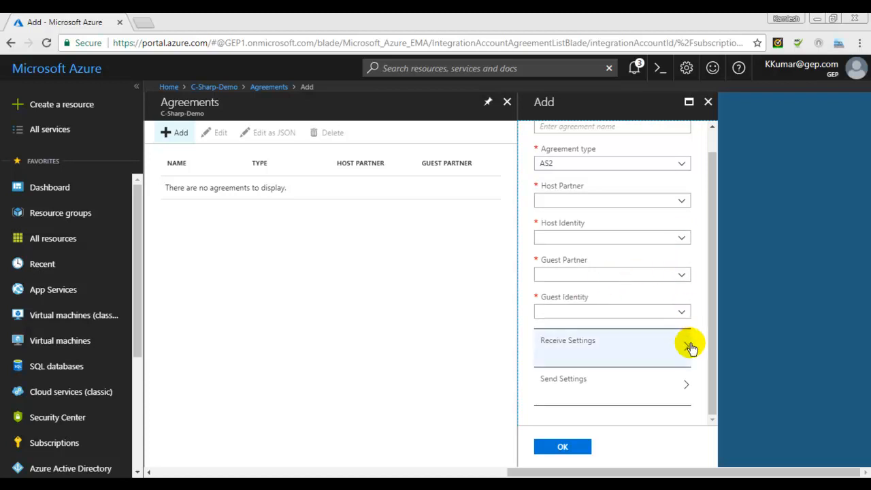
Examine the receive settings and send settings of the new AS2 agreement, including the message and acknowledgement options.
left_click(666, 347)
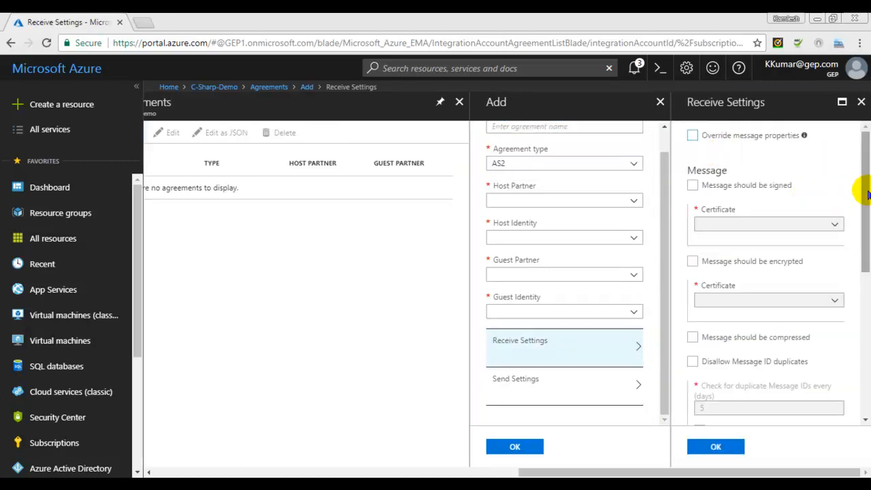
left_click_drag(867, 195, 868, 320)
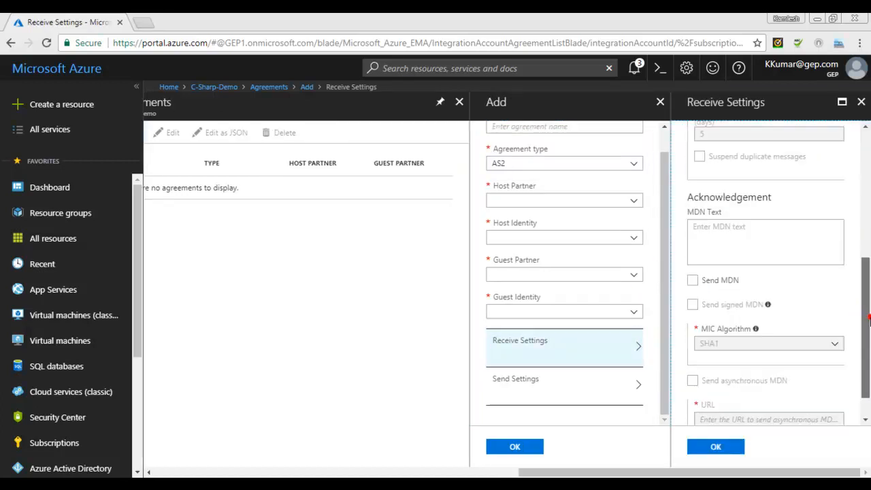
left_click(632, 385)
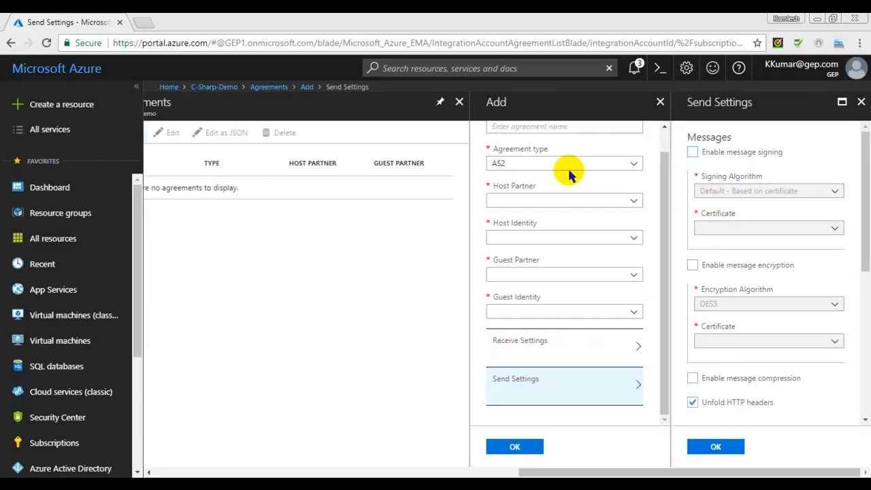
Switch the new agreement's type to X12, examine its send settings, and close the agreement pages, discarding the unsaved edits.
left_click(637, 169)
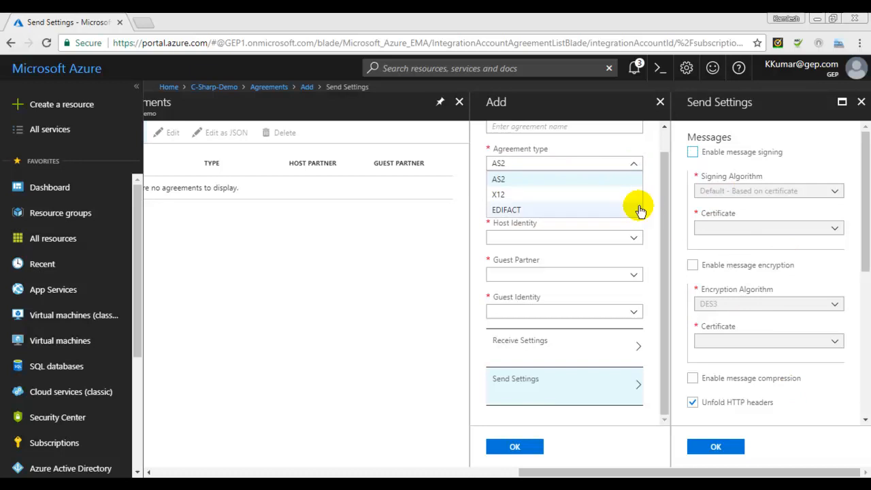
left_click(610, 194)
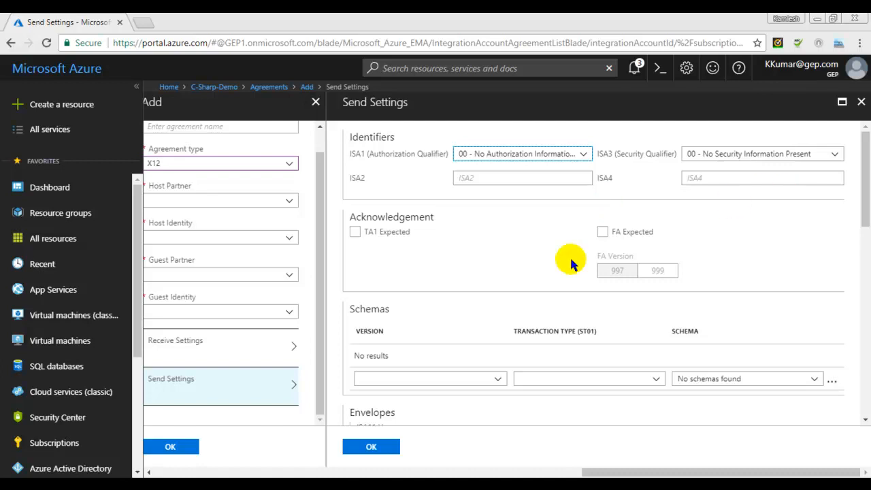
left_click(865, 197)
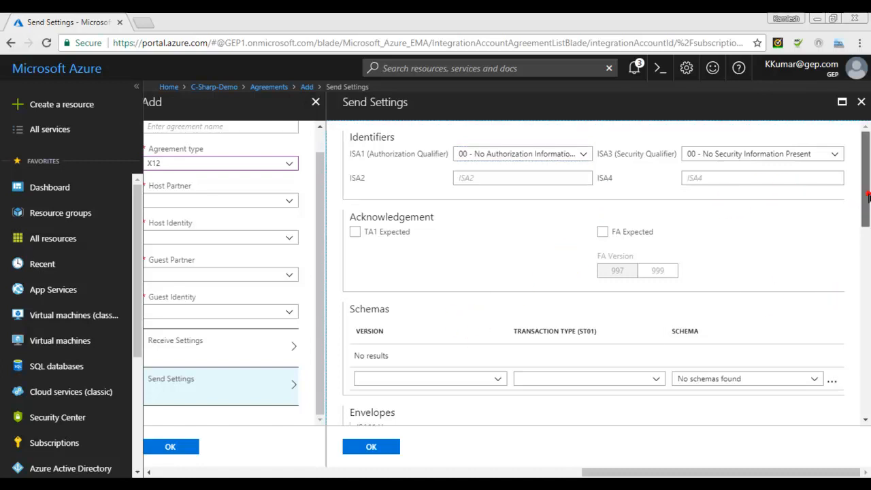
left_click_drag(866, 197, 863, 170)
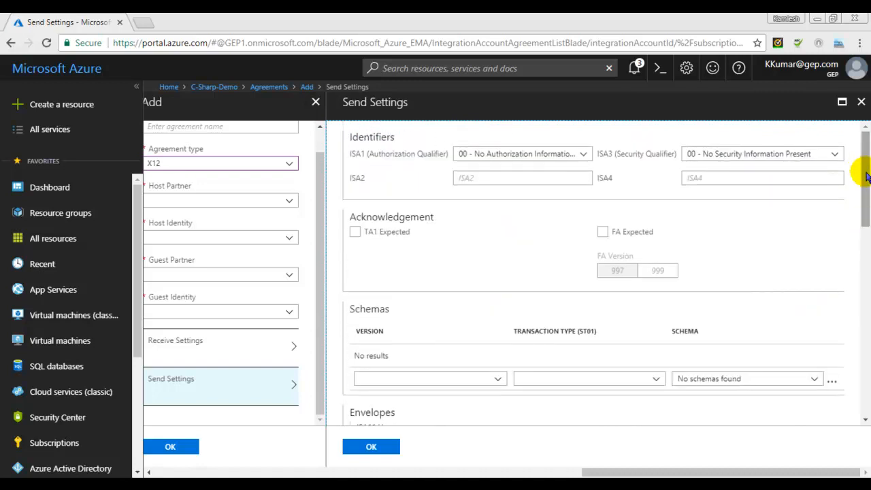
left_click(866, 176)
left_click(860, 102)
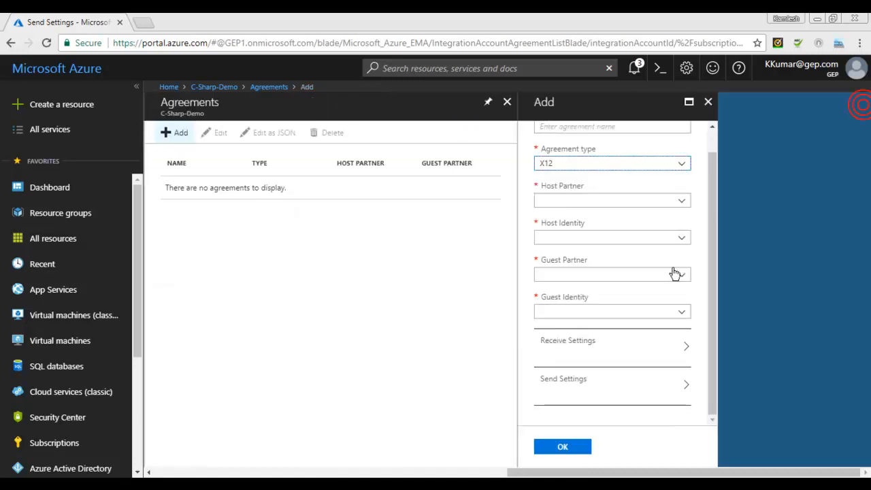
left_click(709, 101)
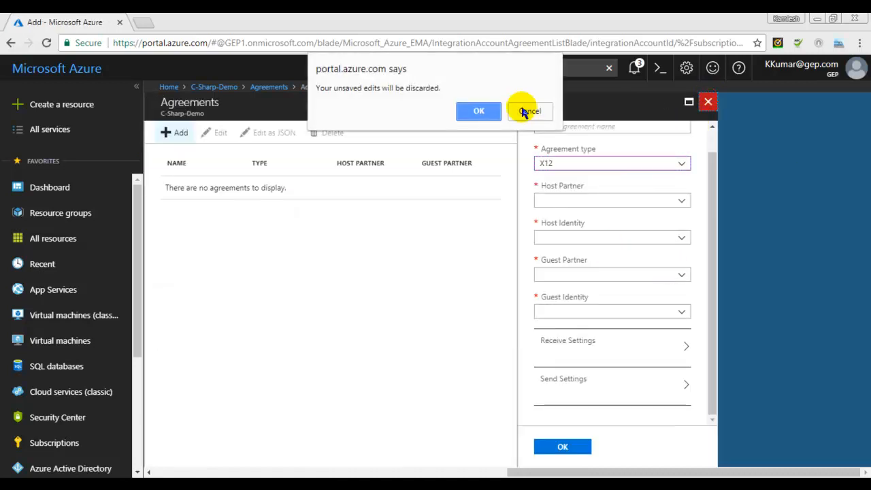
left_click(481, 111)
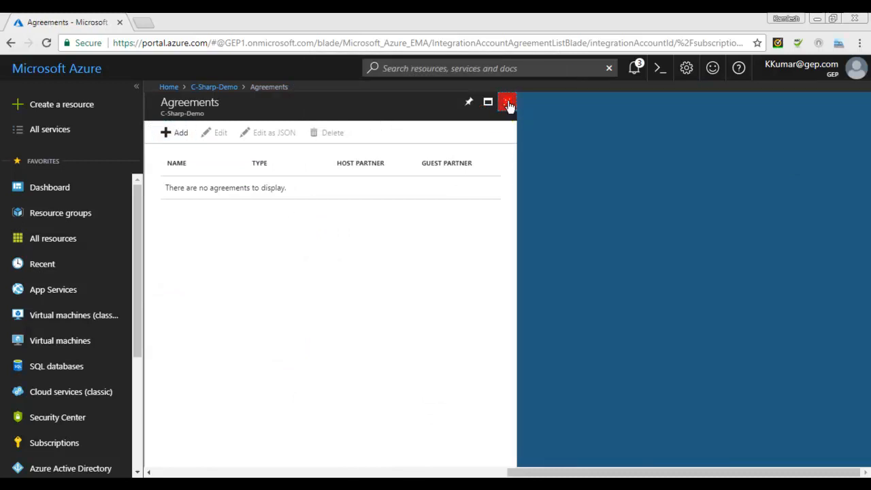
left_click(508, 103)
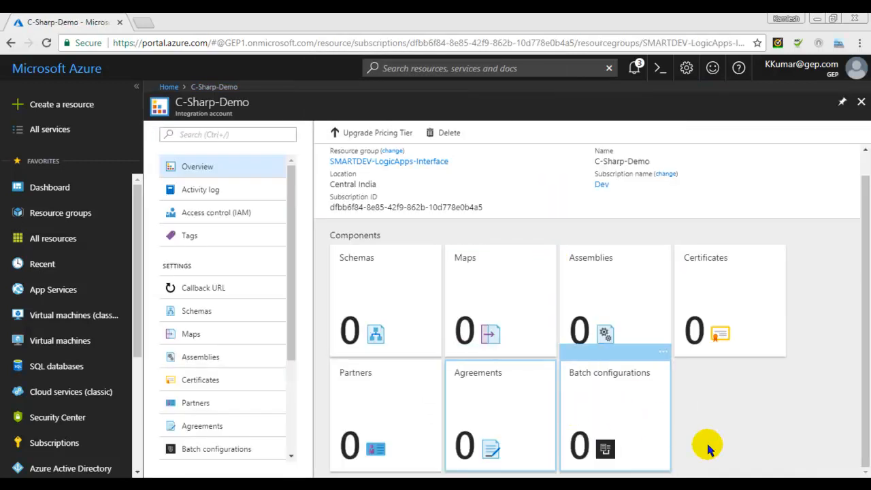
Examine the name field and release criteria options for a new batch configuration, and close the batch configuration pages without adding one.
left_click(618, 410)
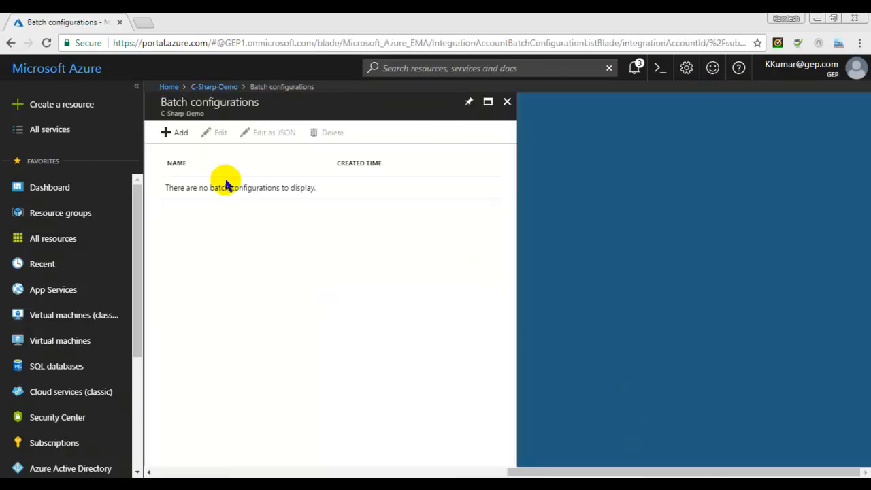
left_click(166, 133)
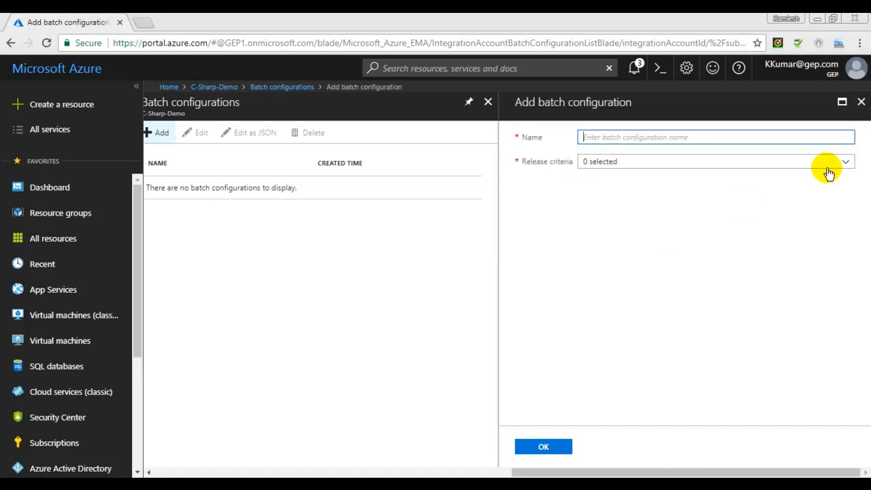
left_click(843, 161)
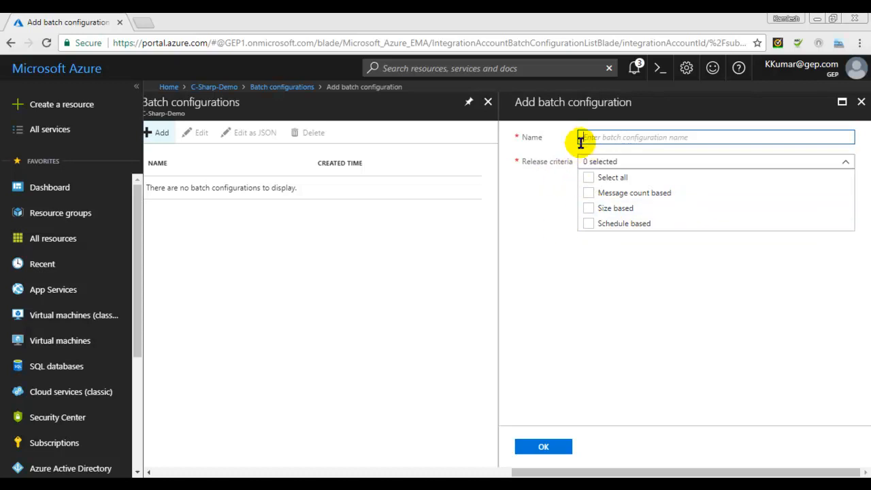
left_click(861, 102)
left_click(507, 100)
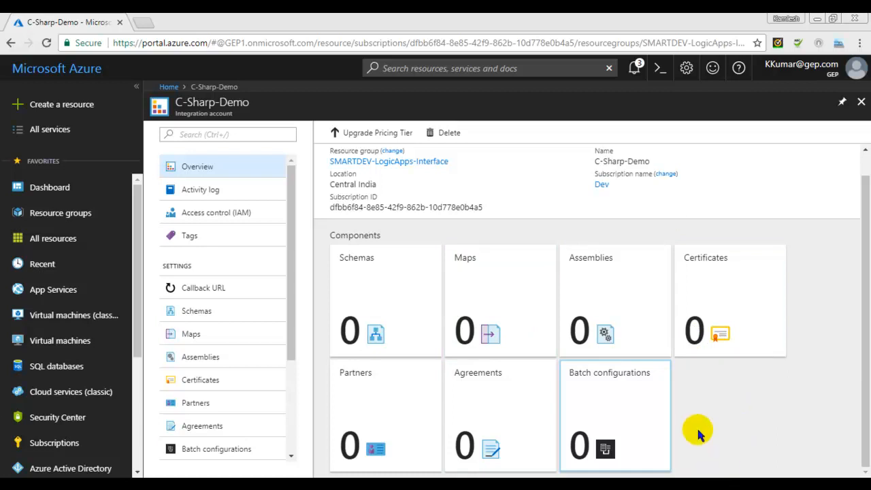
Switch to the running PowerPoint slide show and advance past the Integration Account in Azure Logic Apps slide.
mouse_move(715, 484)
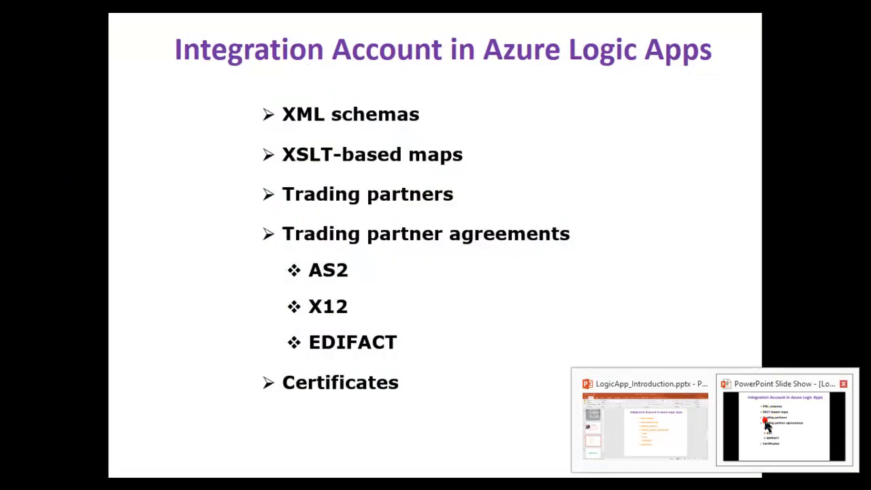
left_click(744, 414)
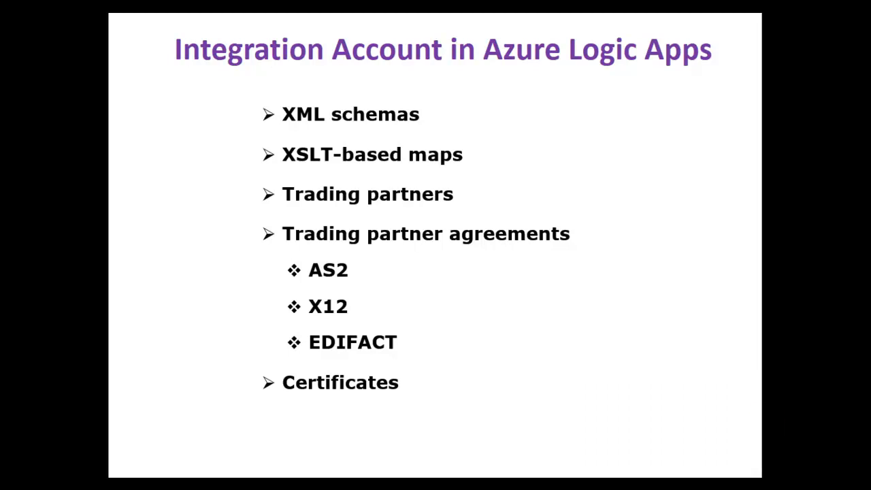
key("Right")
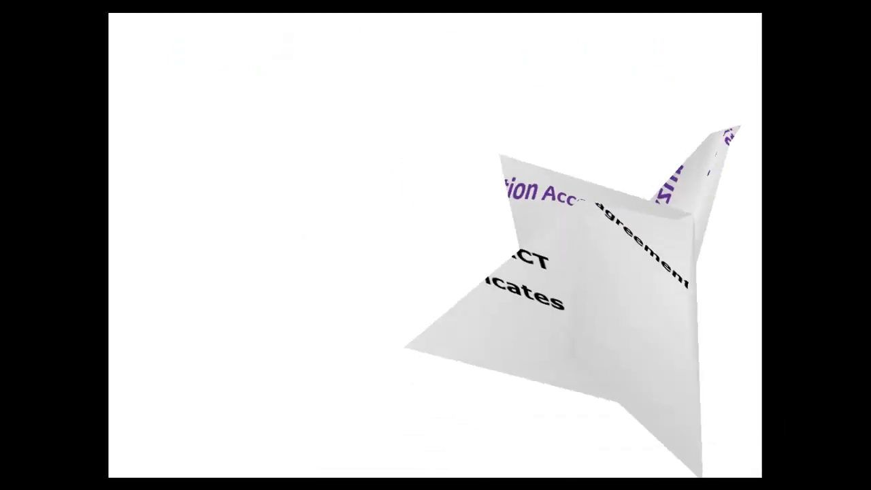